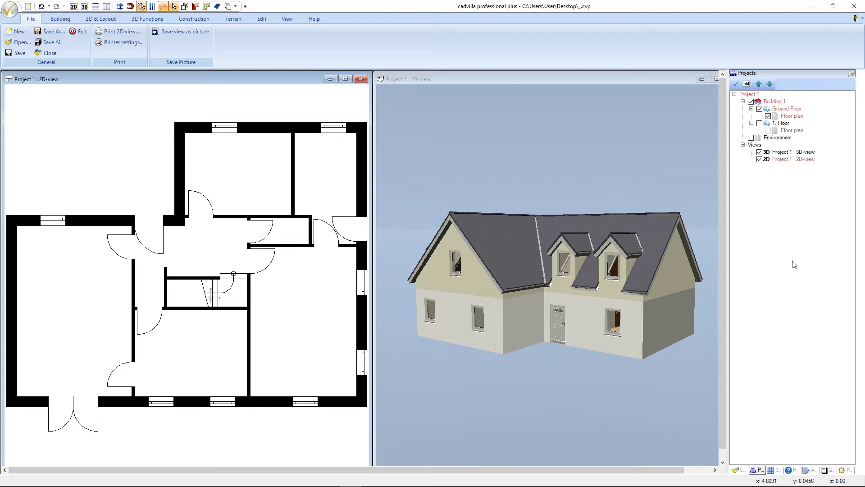
Maximize the Project 1 : 2D-view window so the floor plan fills the workspace
click(345, 79)
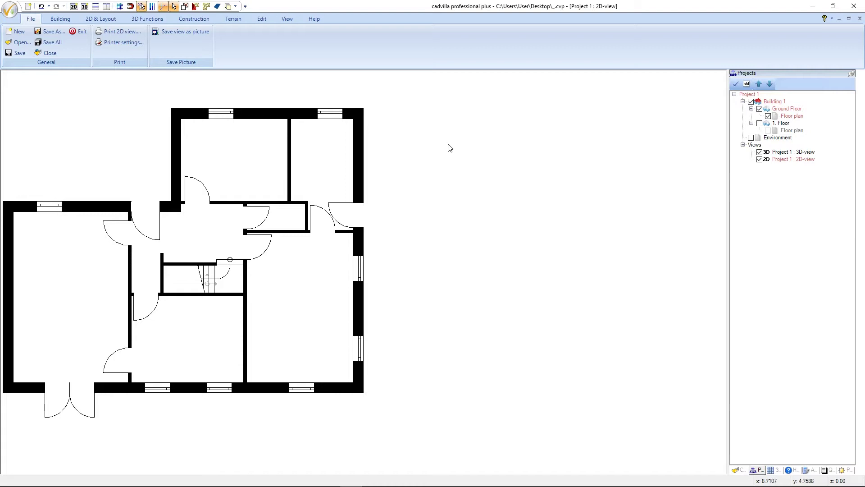
Fit the ground floor plan to the view, with the Environment layer shown for Show all, then hidden
click(288, 20)
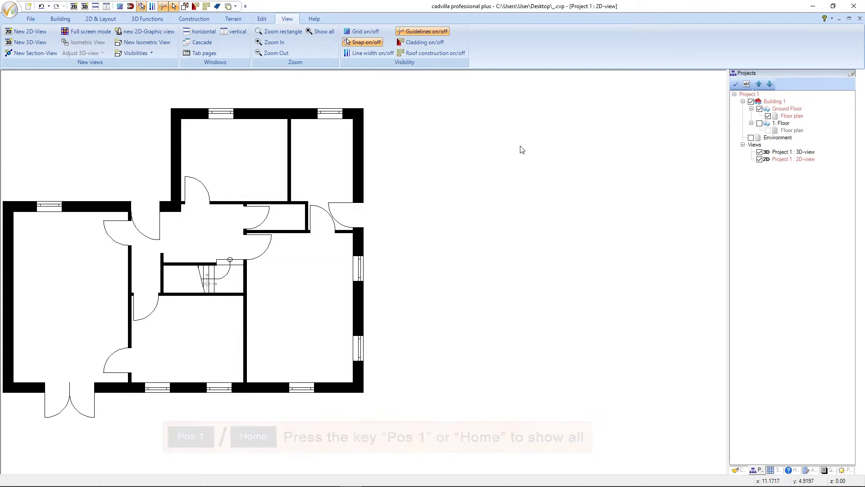
key(Home)
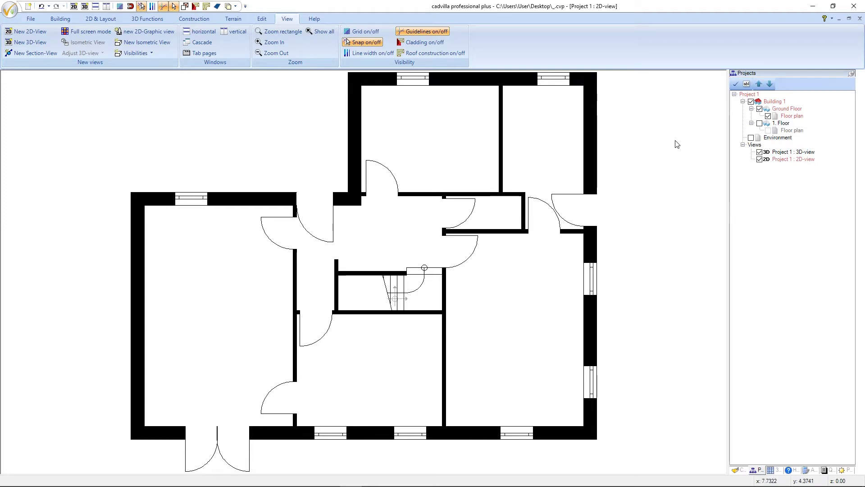
click(750, 138)
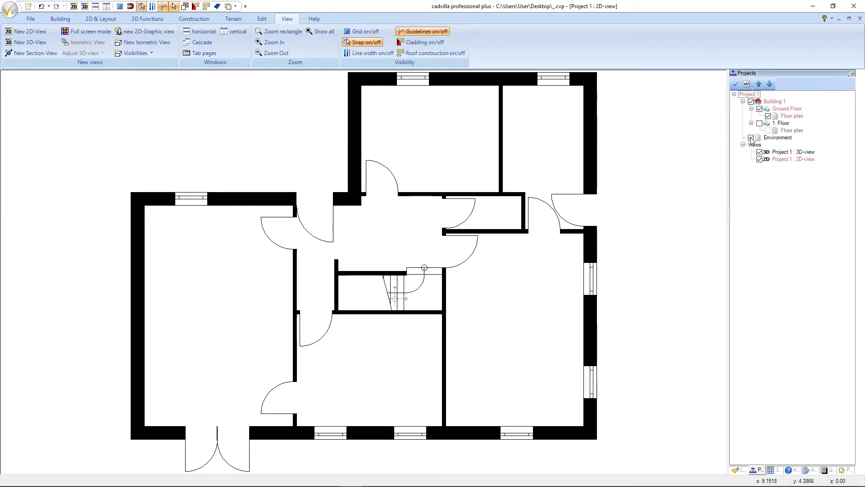
click(751, 138)
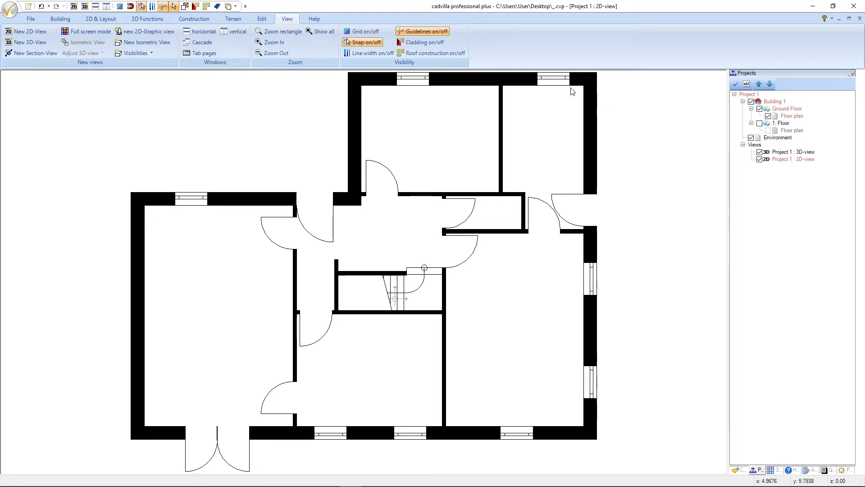
click(321, 31)
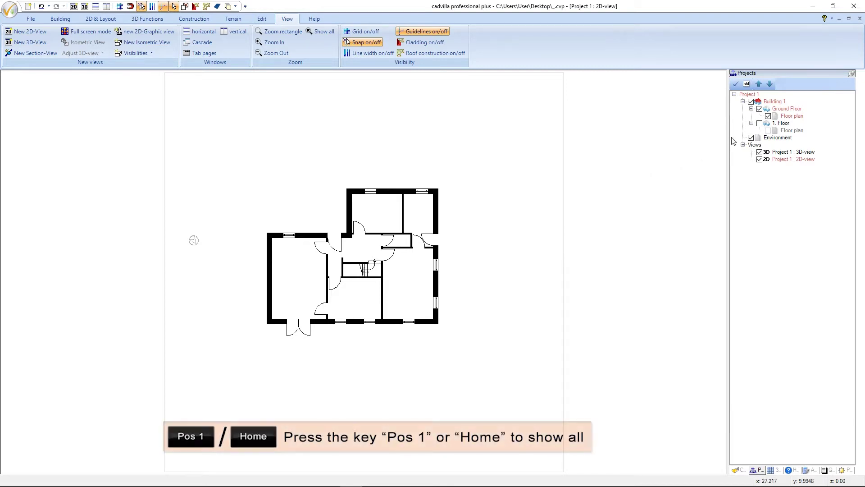
click(751, 138)
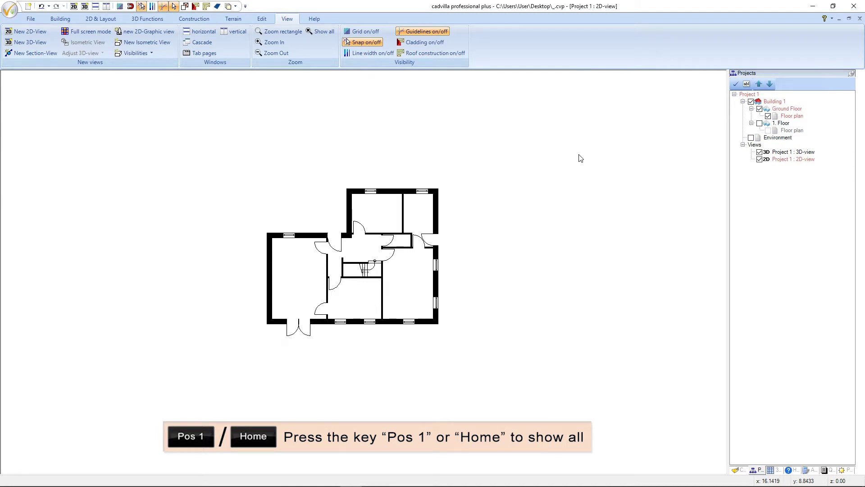
key(Home)
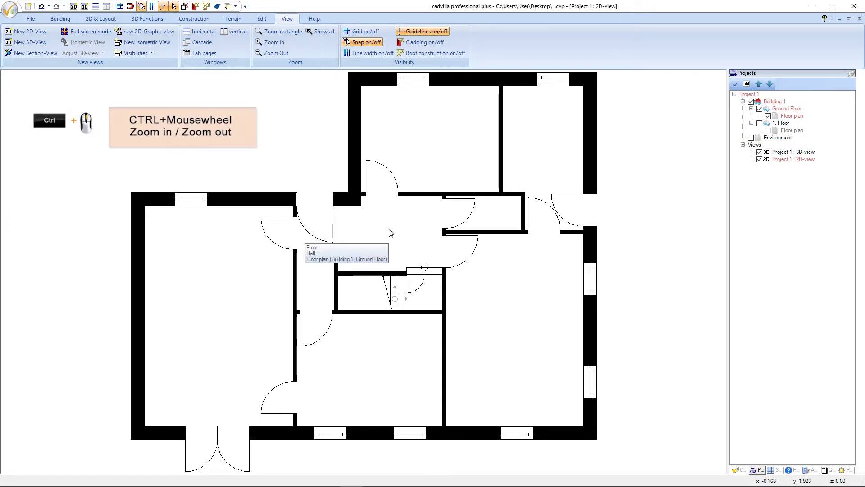
ctrl+scroll(390, 232, down, 1)
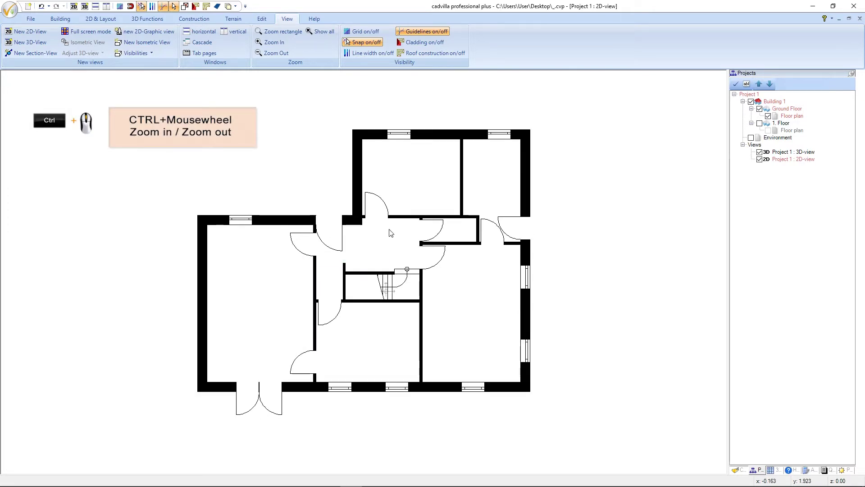
ctrl+scroll(390, 232, down, 1)
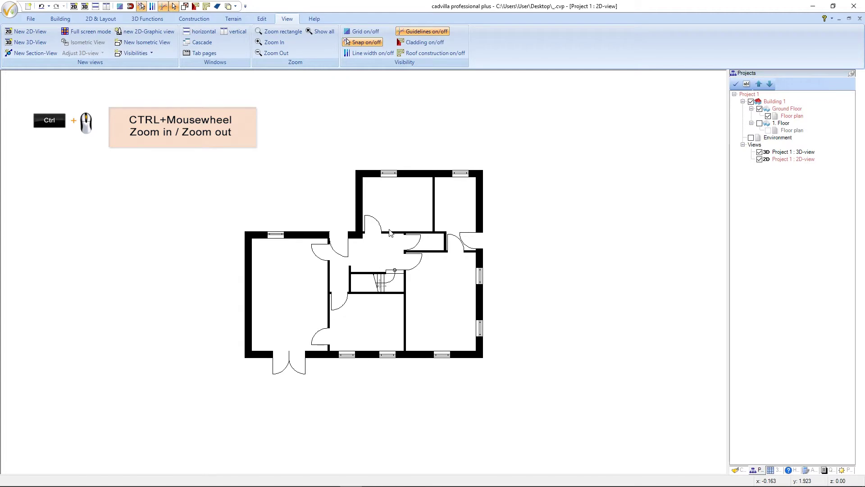
ctrl+scroll(390, 232, up, 1)
ctrl+scroll(390, 232, up, 1)
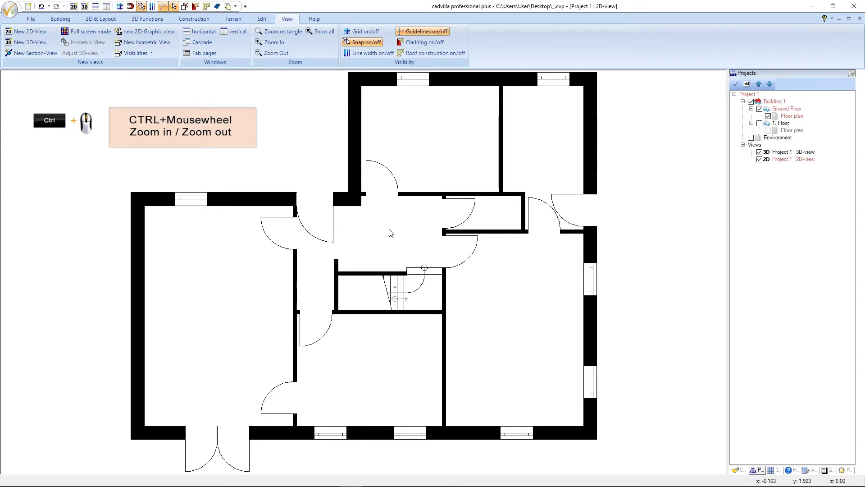
ctrl+scroll(391, 233, down, 1)
ctrl+scroll(391, 233, down, 1)
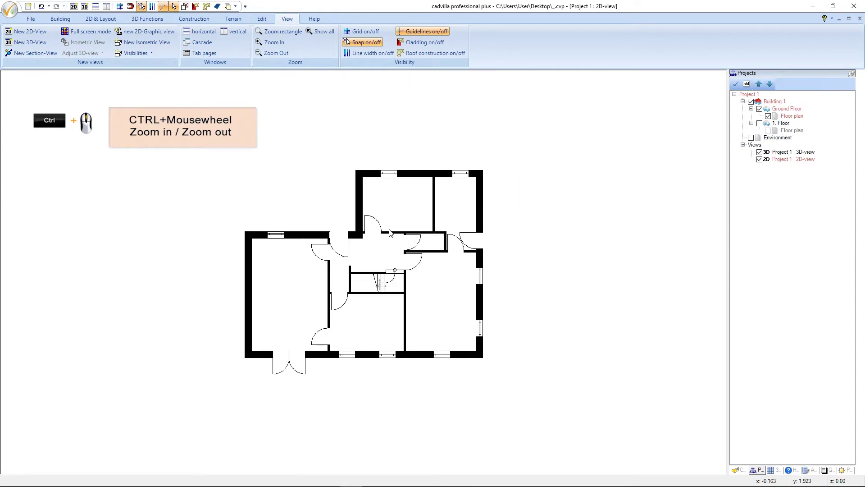
ctrl+scroll(390, 233, up, 1)
ctrl+scroll(390, 233, up, 1)
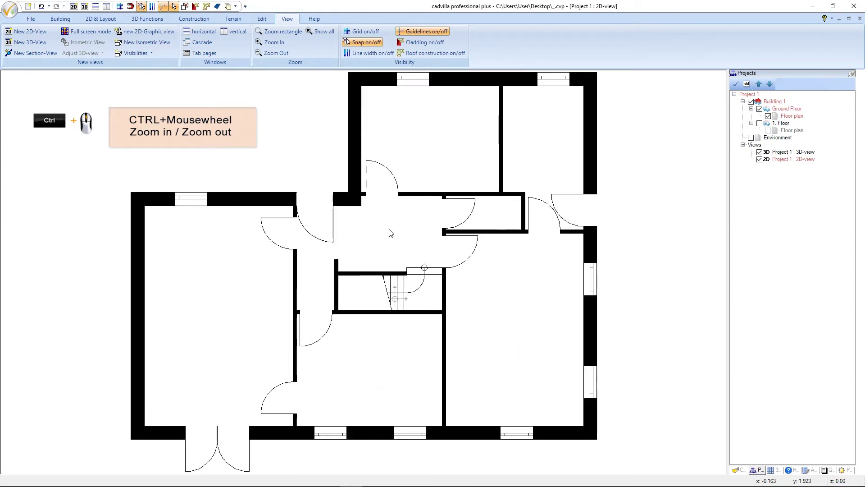
ctrl+scroll(391, 233, down, 2)
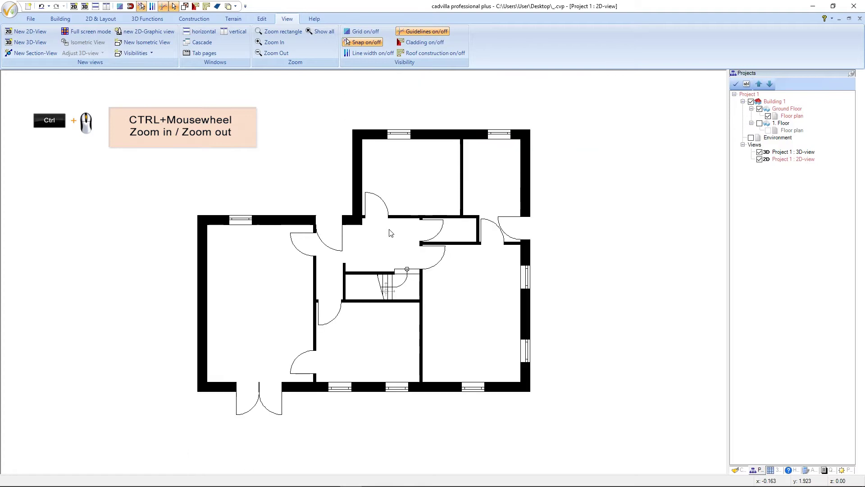
ctrl+scroll(390, 233, up, 1)
ctrl+scroll(391, 232, up, 1)
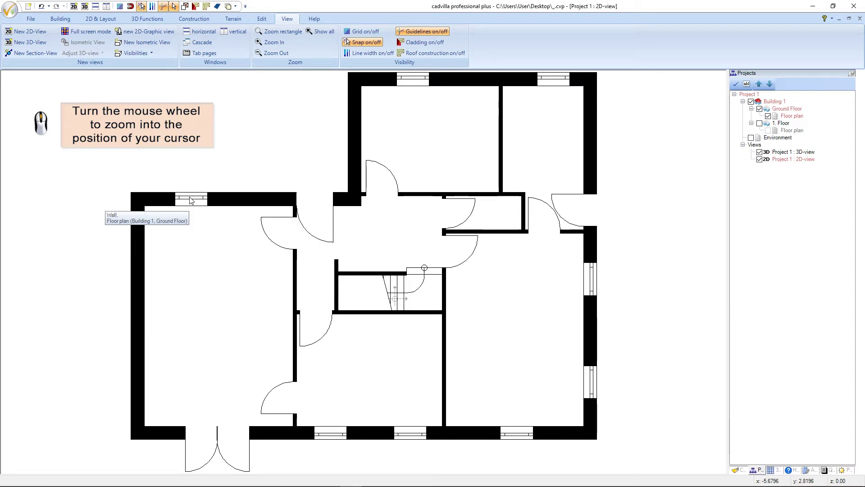
scroll(190, 200, up, 1)
scroll(190, 201, up, 1)
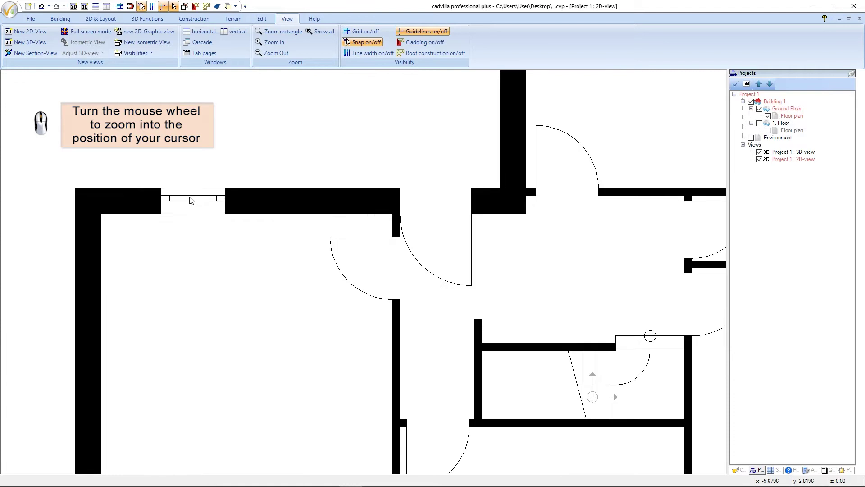
scroll(193, 206, up, 1)
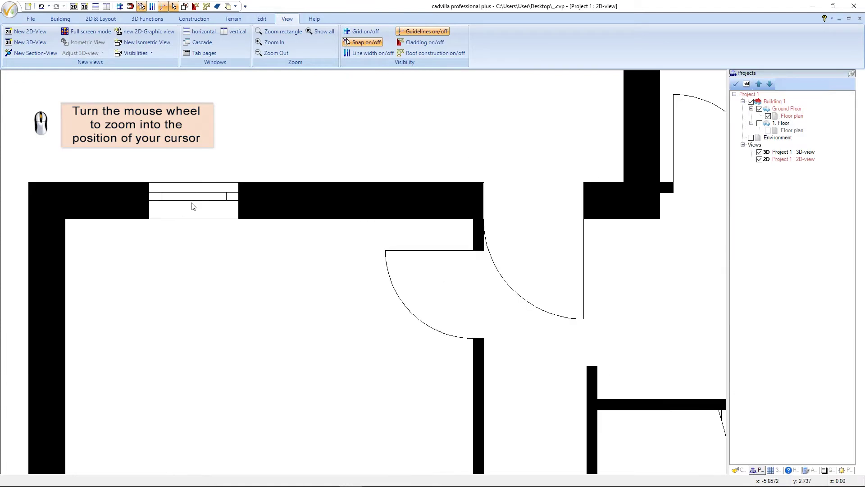
scroll(192, 207, up, 1)
scroll(193, 206, up, 1)
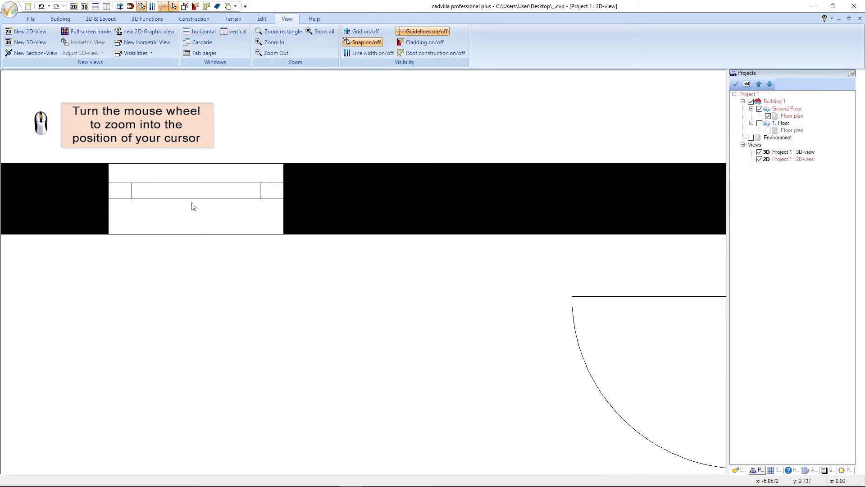
scroll(193, 206, down, 2)
scroll(192, 206, down, 1)
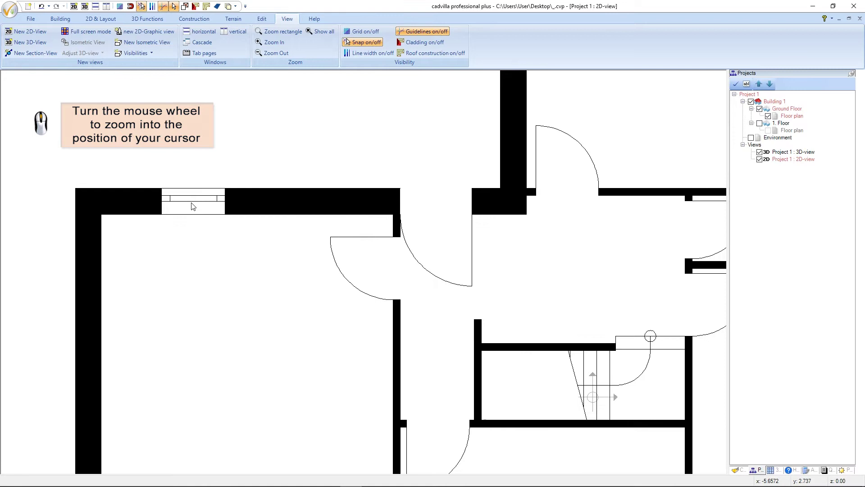
scroll(192, 206, down, 1)
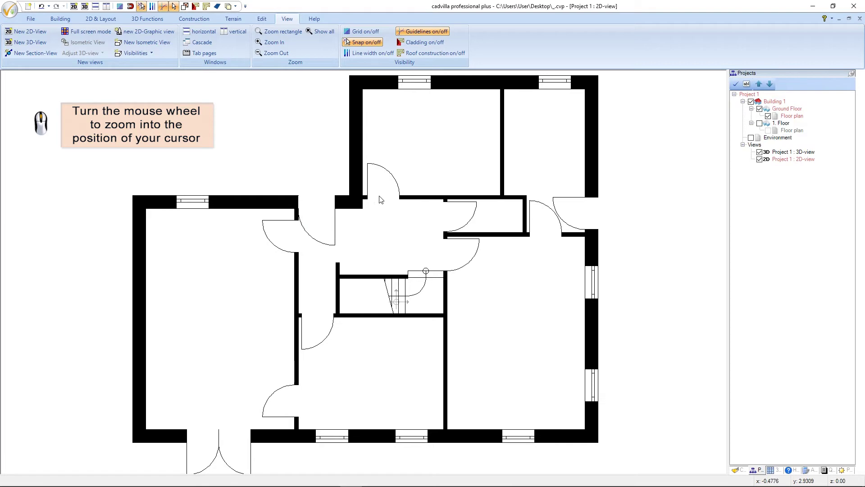
scroll(380, 198, up, 5)
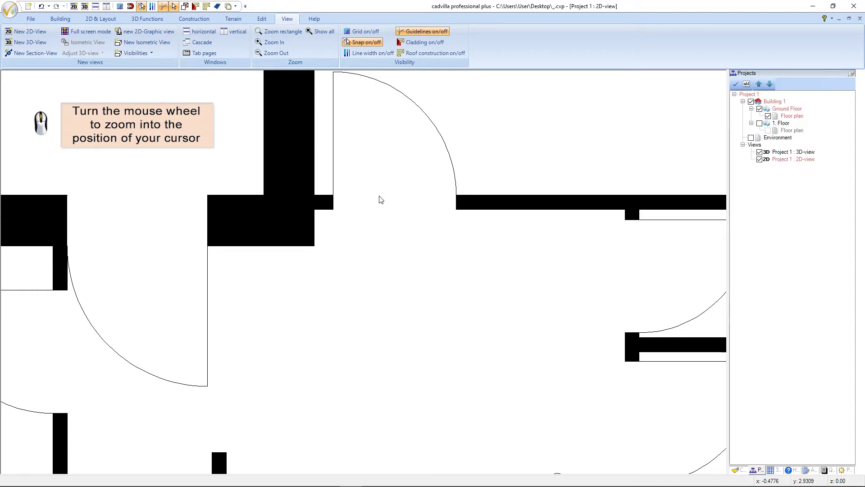
scroll(379, 199, down, 5)
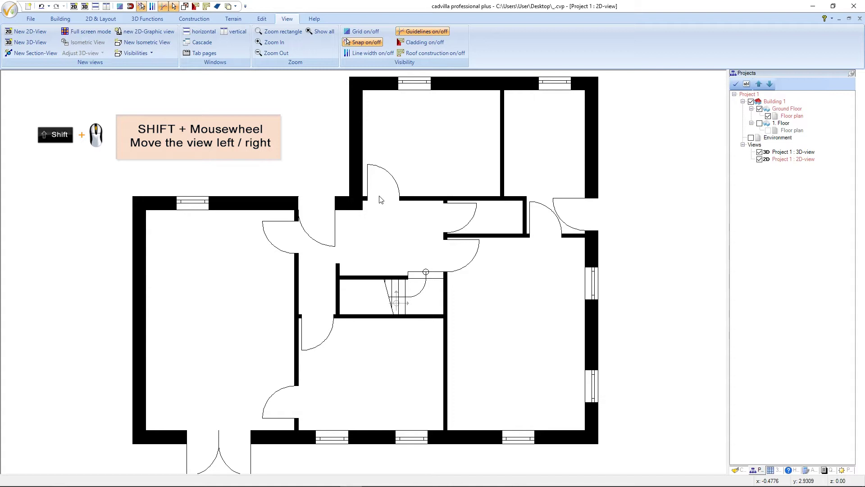
Pan the floor plan right and left, then zoom out so the whole house has space around it
shift+scroll(381, 200, right, 3)
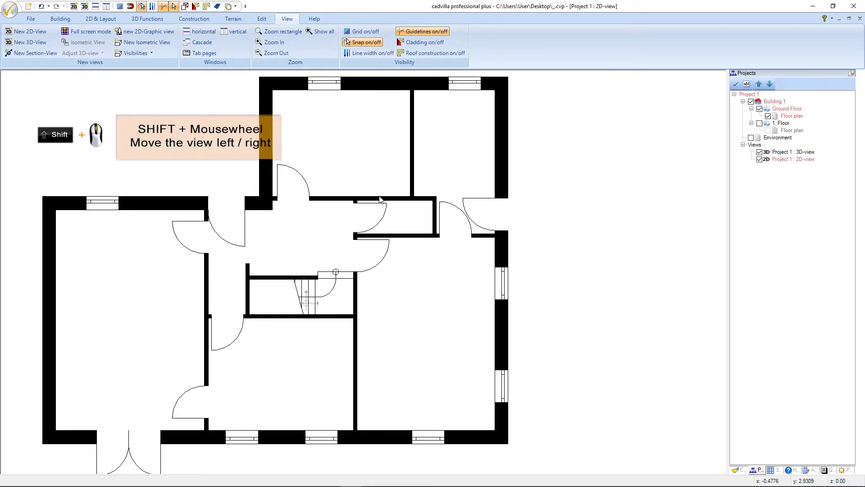
shift+scroll(381, 200, left, 3)
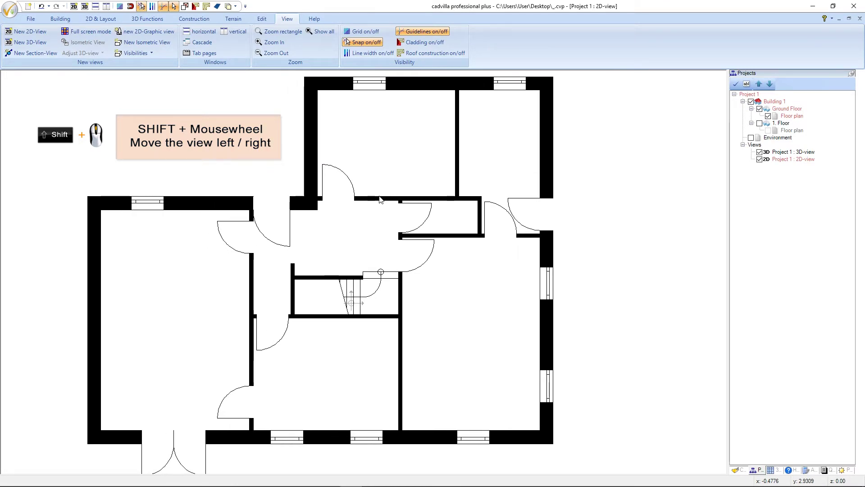
shift+scroll(380, 200, left, 1)
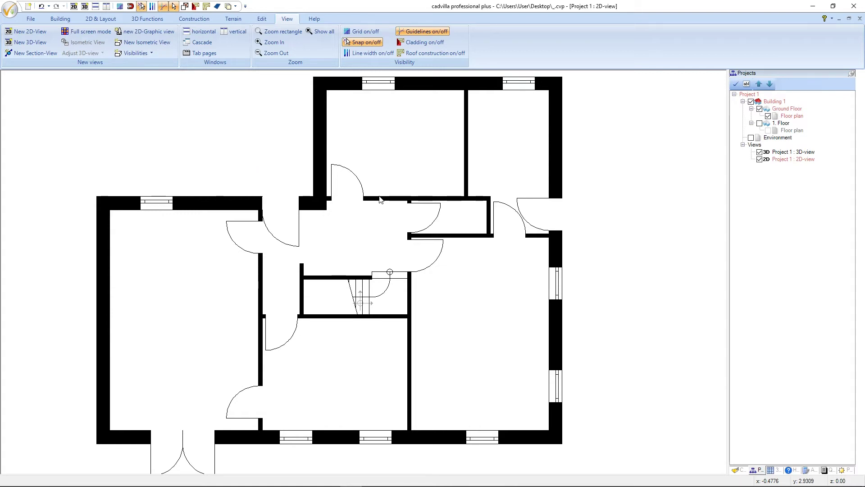
scroll(380, 200, down, 1)
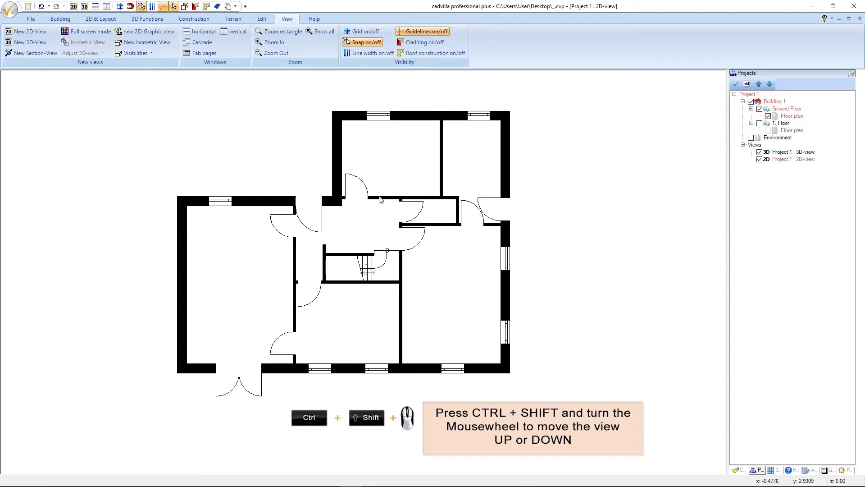
Move the 2D floor plan upward until the whole ground-floor layout is visible again
ctrl+shift+scroll(380, 200, up, 5)
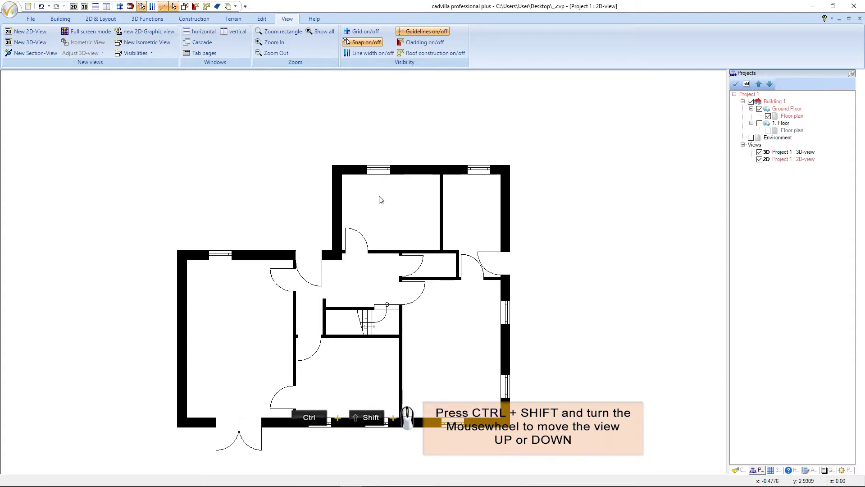
ctrl+shift+scroll(380, 200, up, 1)
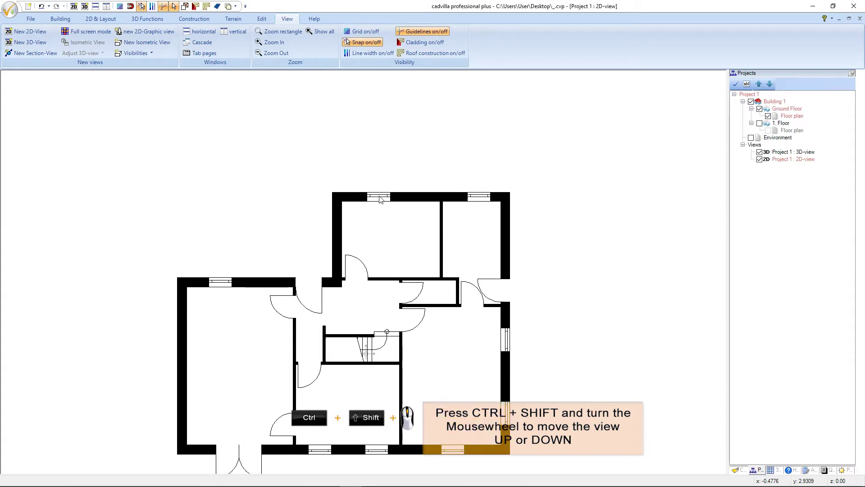
ctrl+shift+scroll(380, 200, down, 5)
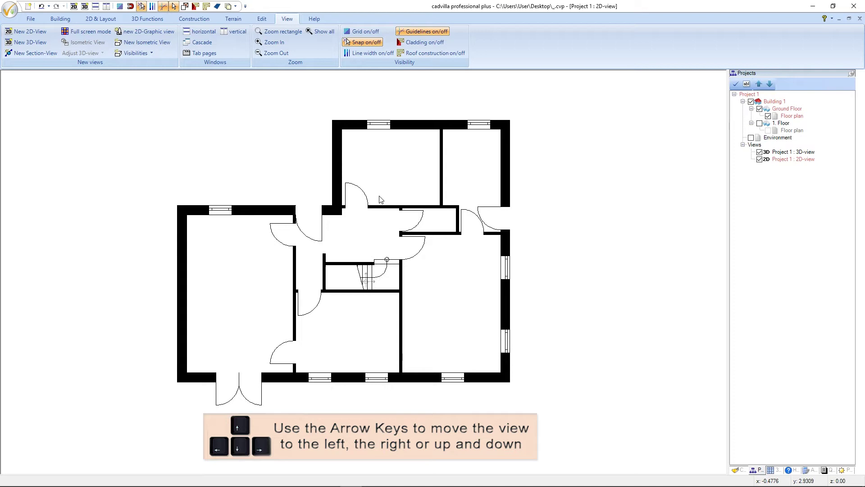
Pan the floor plan down, up, left and right with the arrow keys, keeping the whole ground floor visible
key(Up)
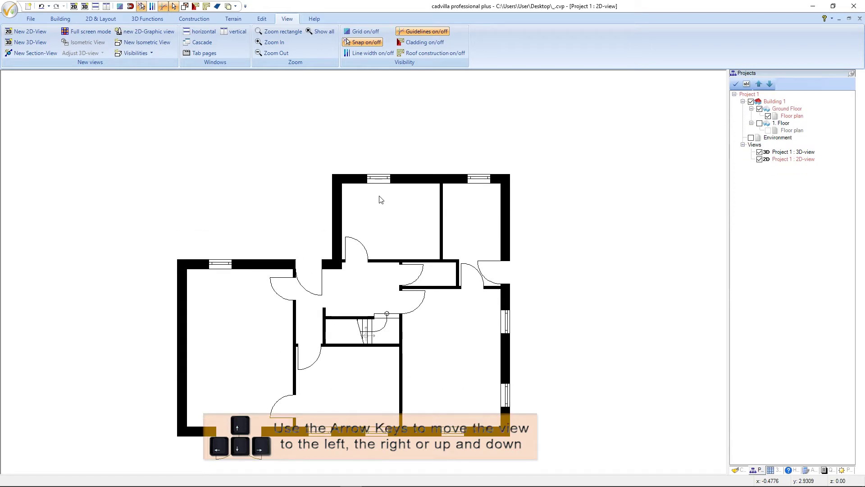
key(Down)
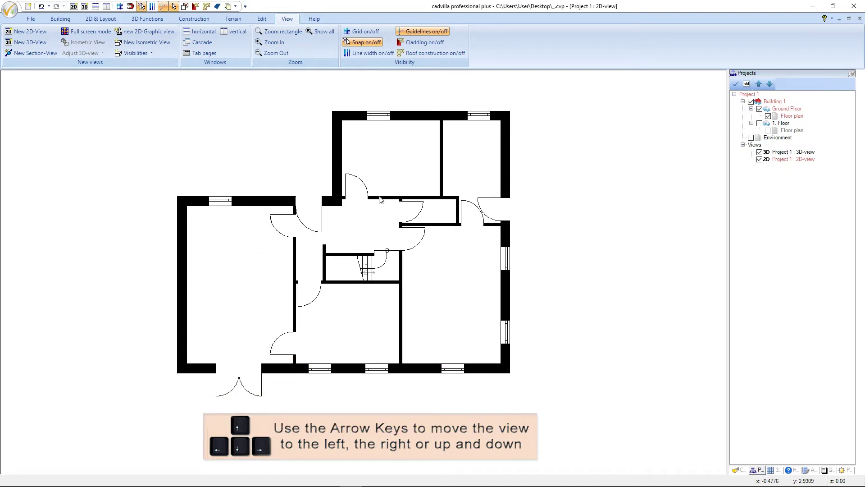
key(Right)
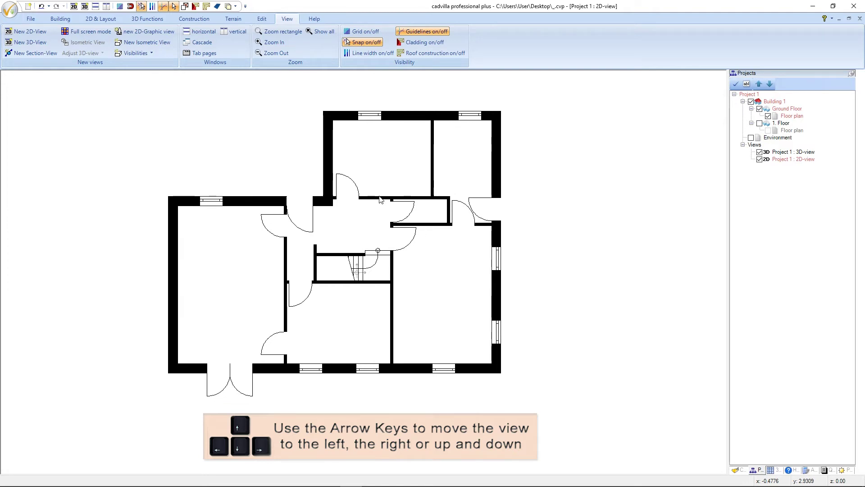
key(Right)
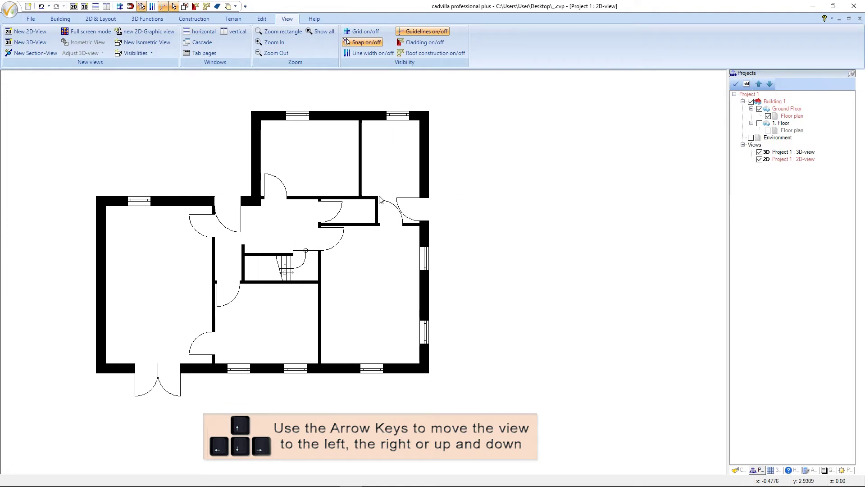
key(Left)
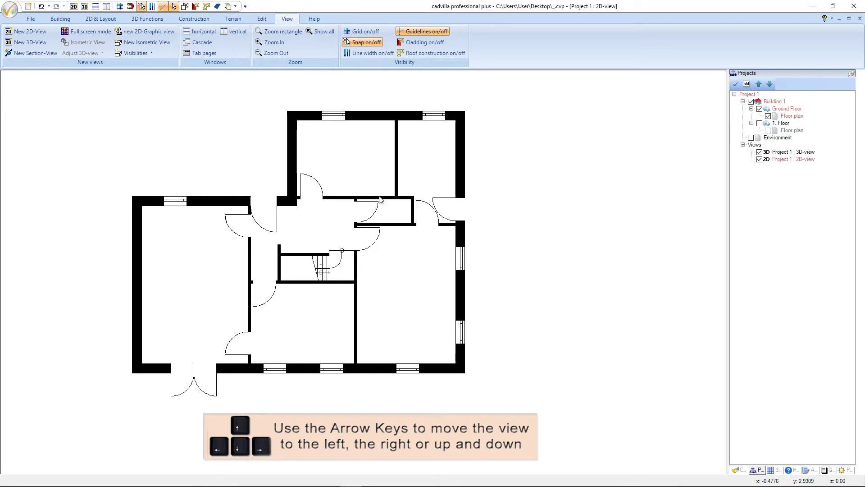
key(Left)
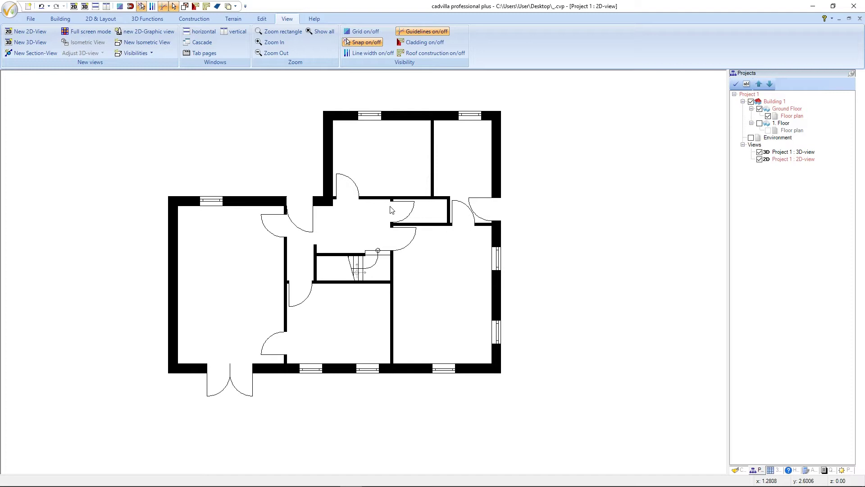
Switch to the Project 1 : 3D-view and fit the whole house, leaving the Environment terrain off
double_click(800, 153)
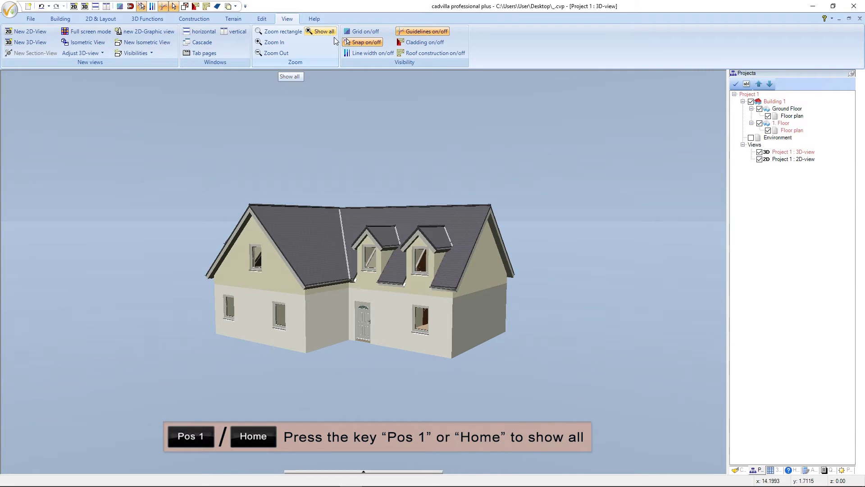
key(Home)
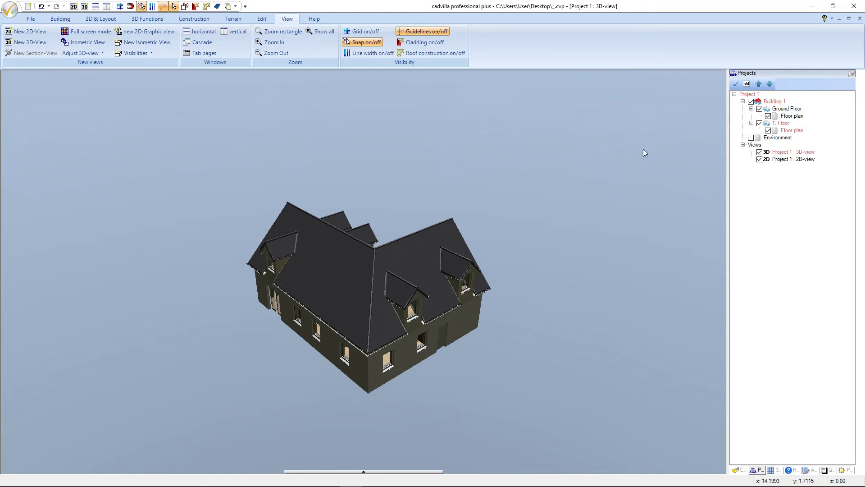
click(750, 138)
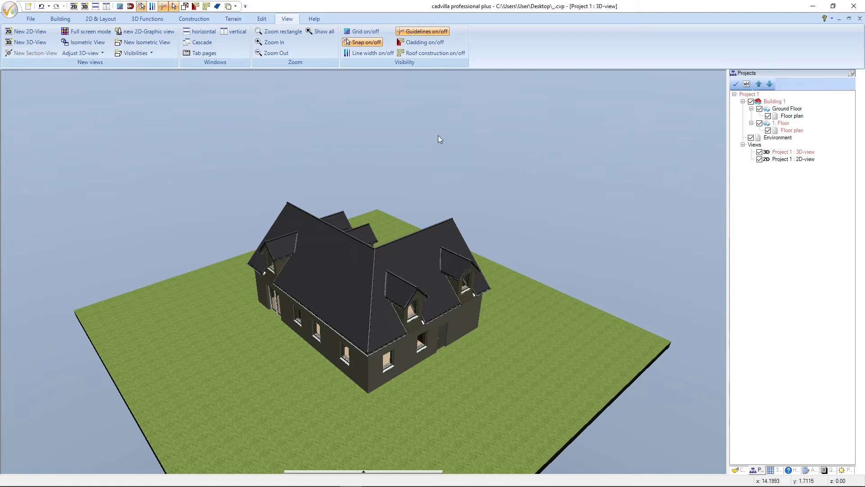
click(316, 32)
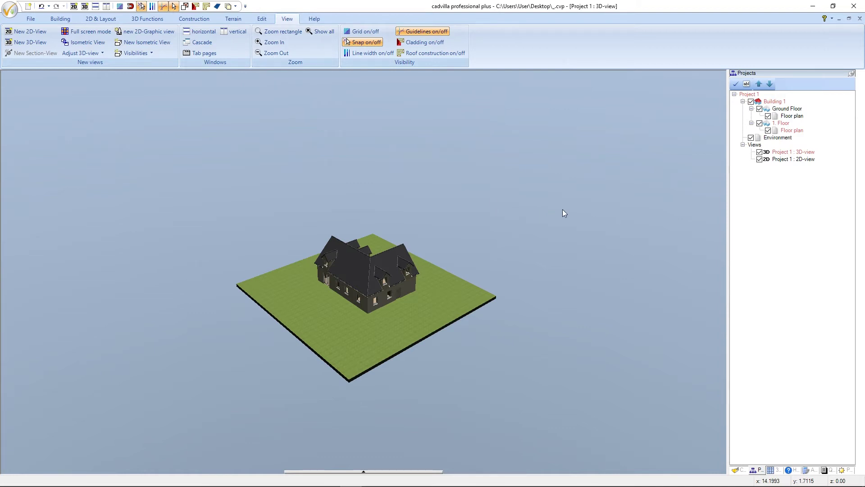
click(751, 138)
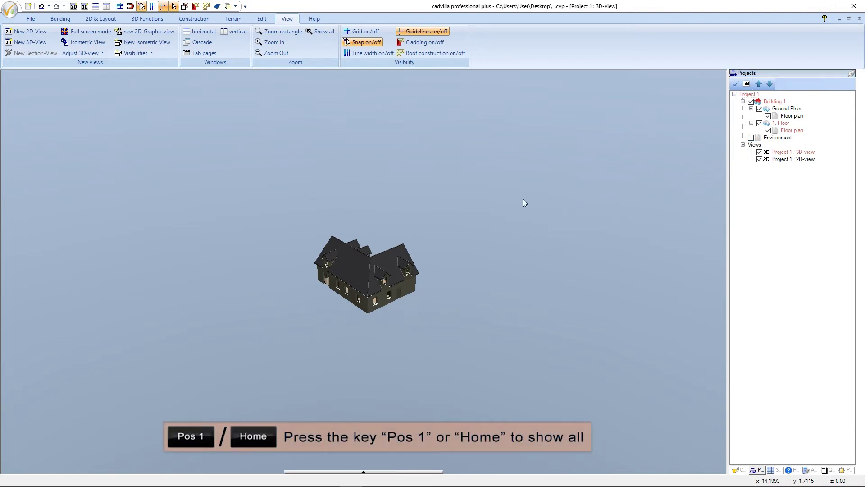
key(Home)
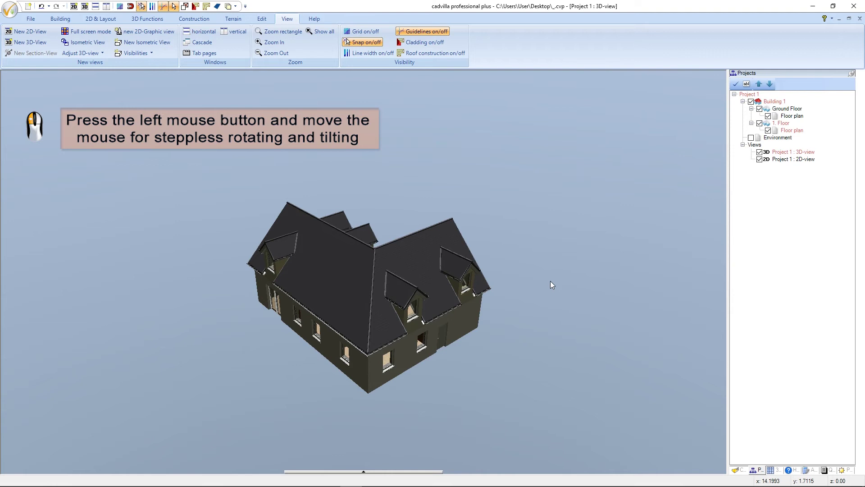
Rotate and tilt the 3D house to view it from another side
drag(551, 281, 242, 271)
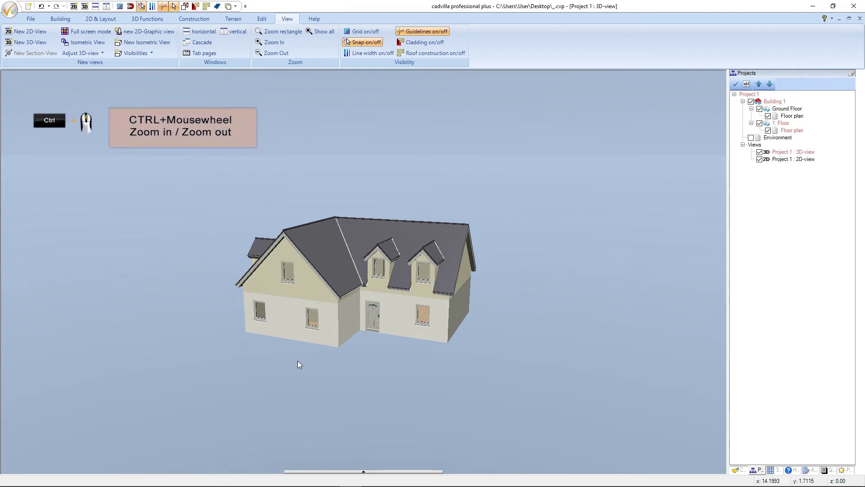
Zoom the 3D view in and out until the house front with its two dormers fills it
ctrl+scroll(363, 350, up, 4)
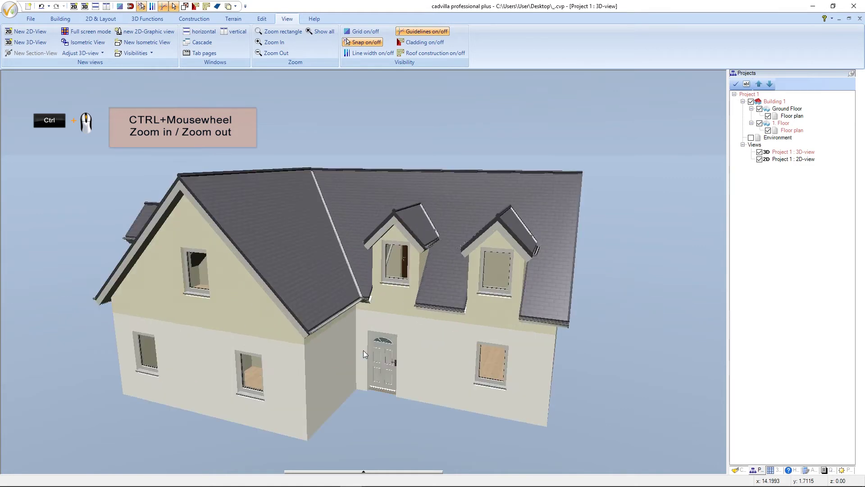
ctrl+scroll(364, 354, up, 2)
ctrl+scroll(365, 355, up, 2)
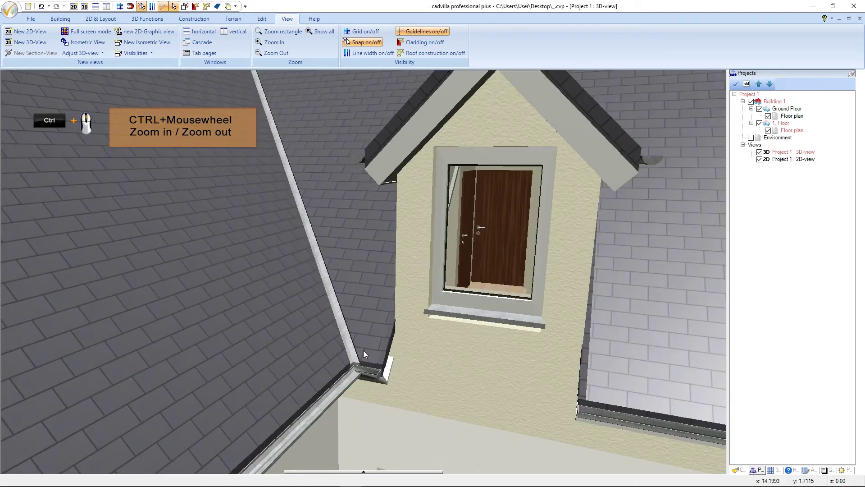
ctrl+scroll(364, 350, down, 10)
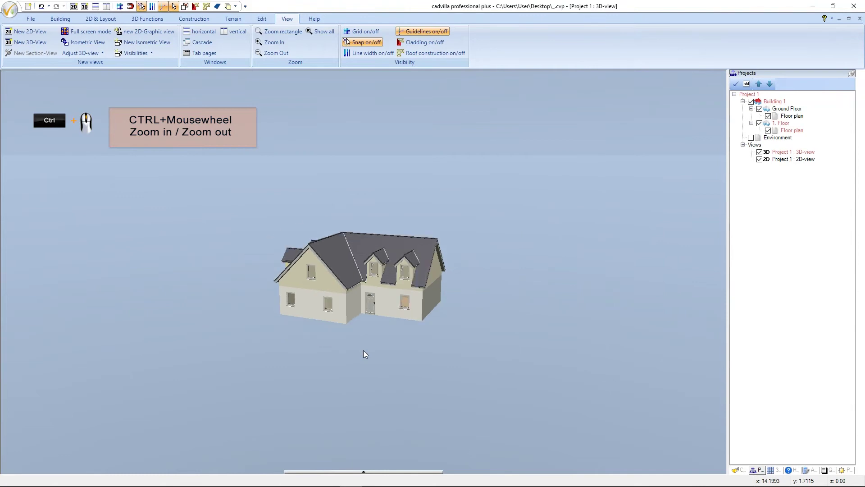
ctrl+scroll(363, 351, down, 4)
ctrl+scroll(363, 351, up, 3)
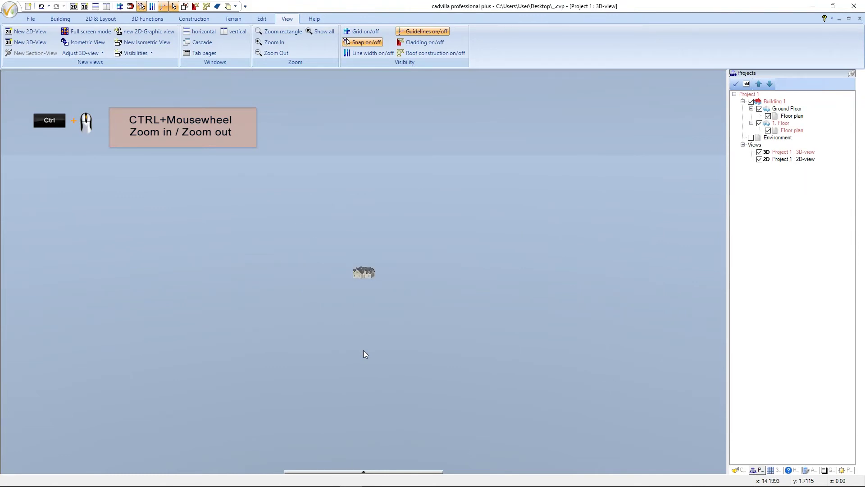
ctrl+scroll(364, 353, up, 5)
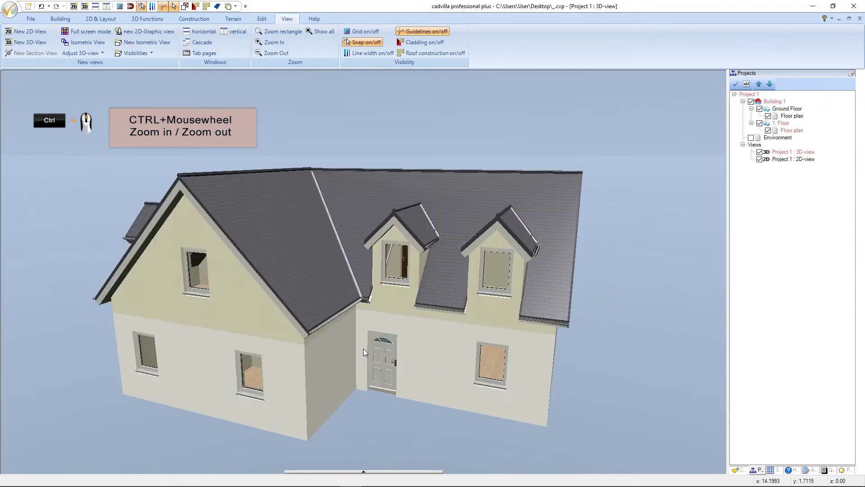
ctrl+scroll(364, 348, down, 4)
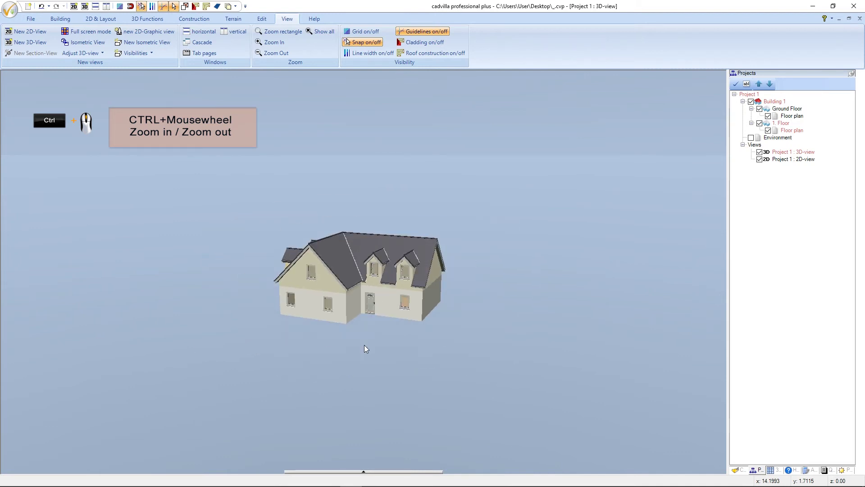
ctrl+scroll(364, 345, up, 4)
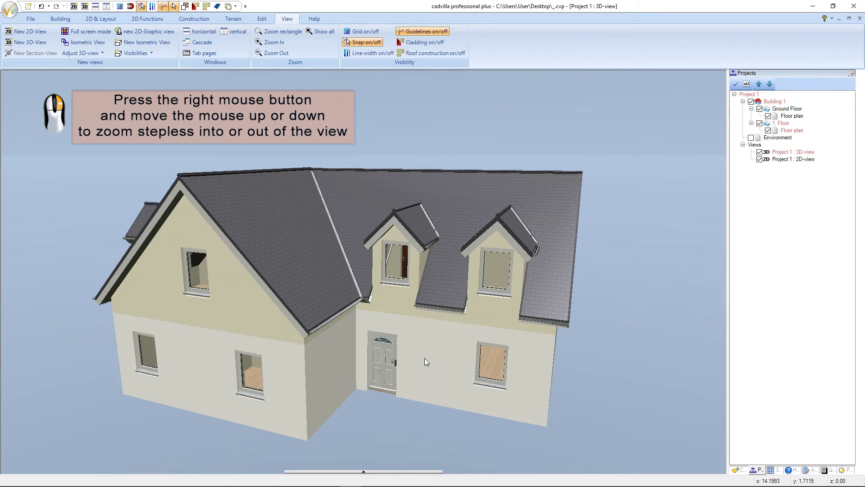
right_drag(425, 358, 360, 358)
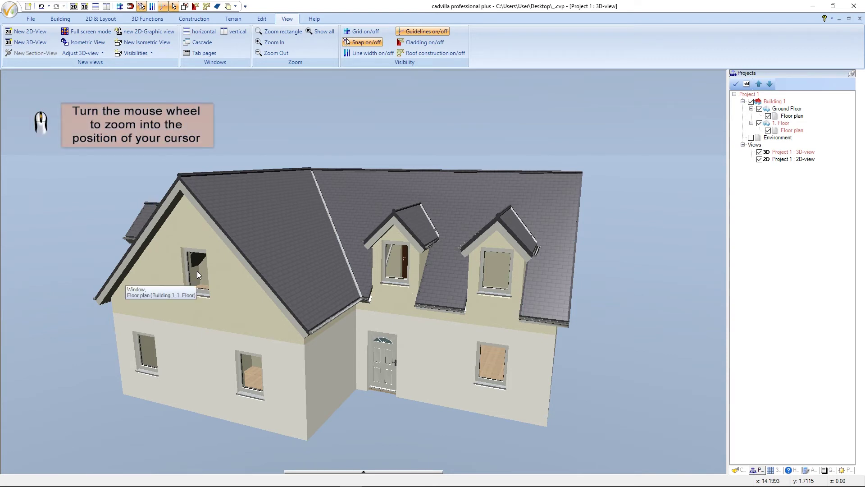
Zoom toward the roof corner and orbit to a close-up of the two dormers and front door
scroll(198, 272, up, 6)
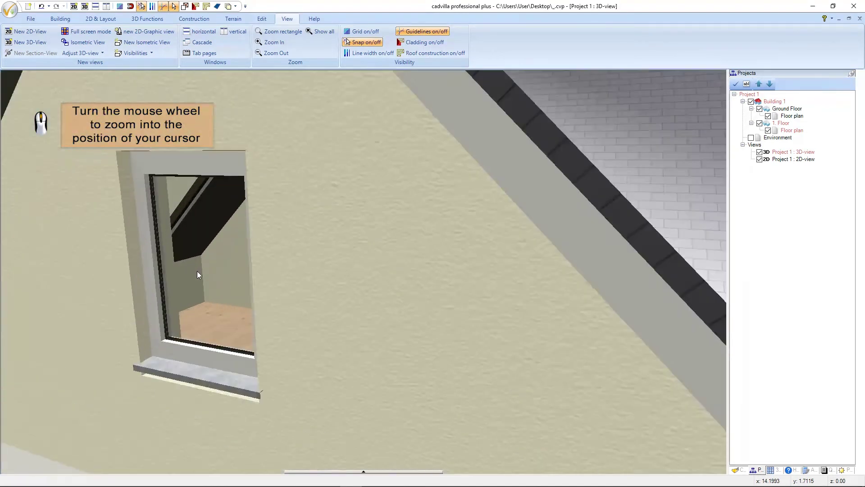
scroll(197, 273, up, 1)
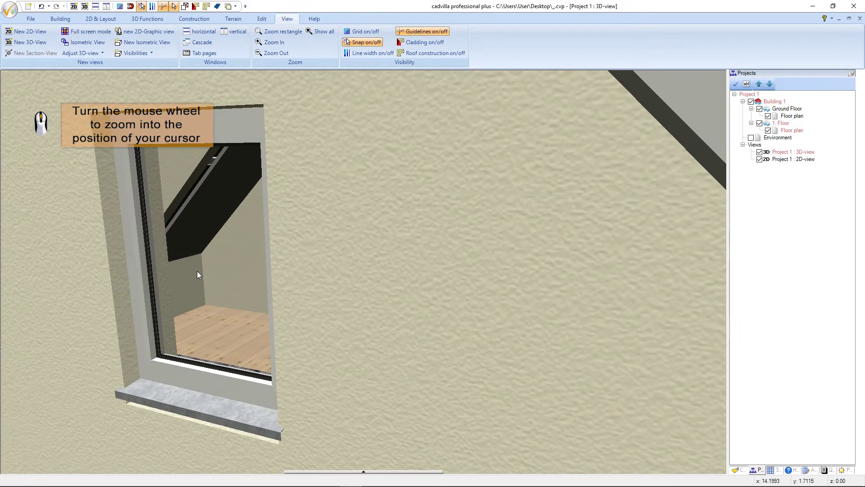
scroll(198, 272, down, 7)
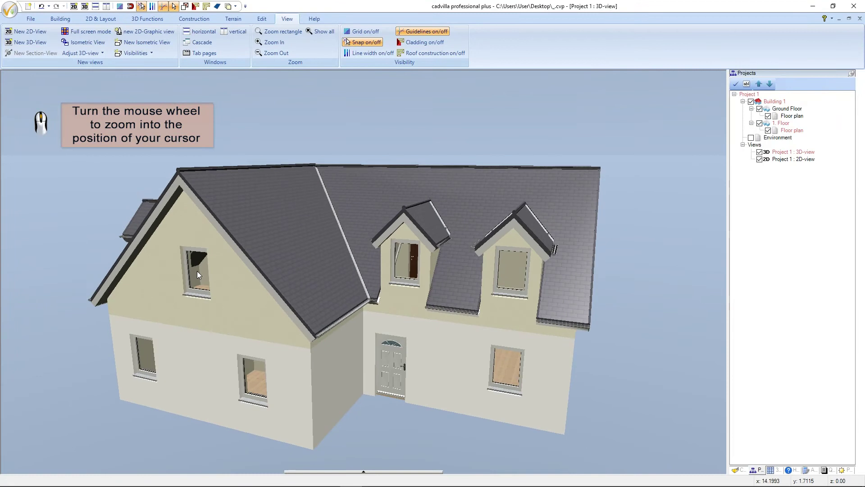
scroll(196, 272, down, 1)
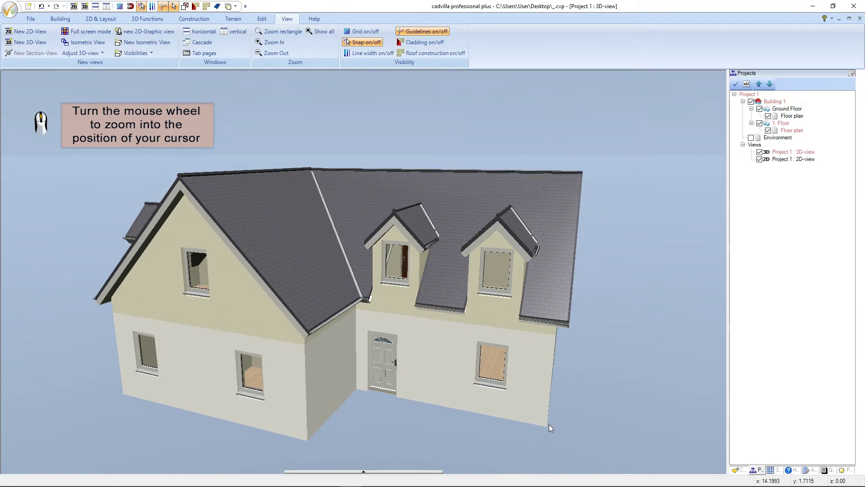
scroll(547, 426, up, 8)
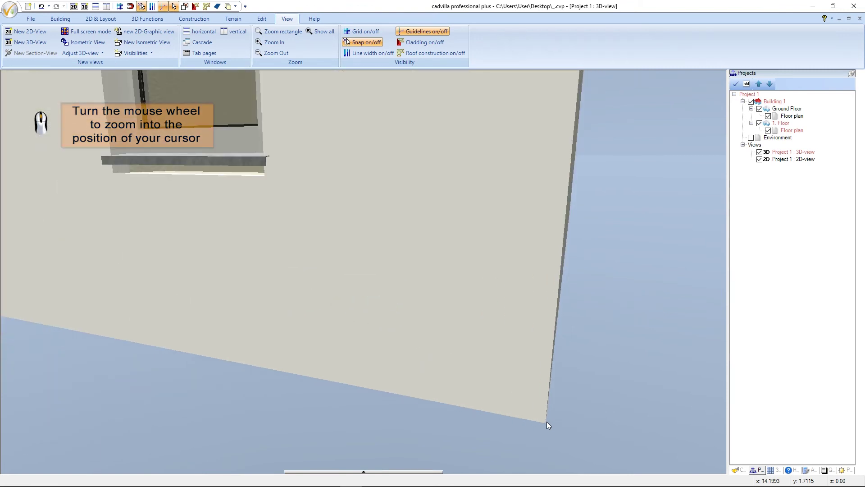
scroll(547, 421, down, 5)
scroll(547, 422, down, 5)
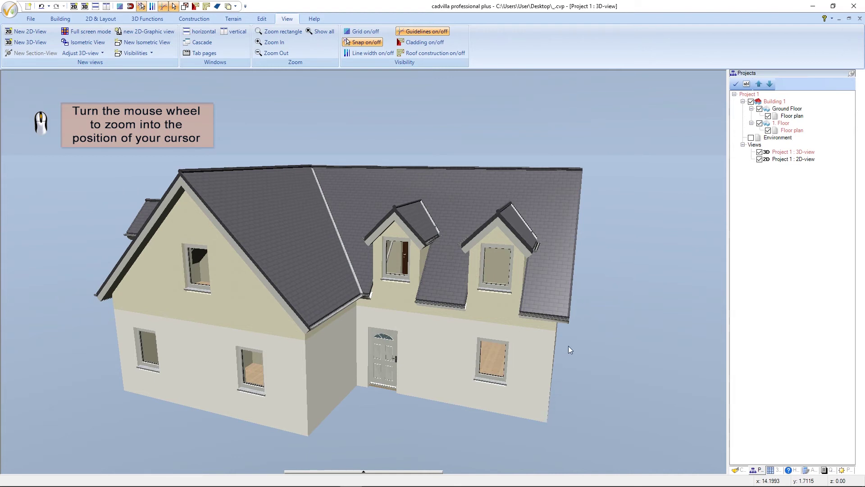
scroll(570, 324, up, 8)
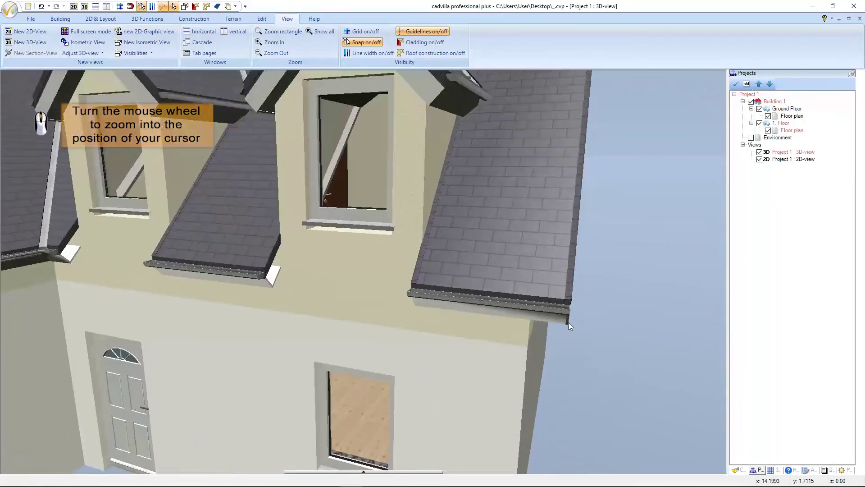
scroll(569, 325, up, 4)
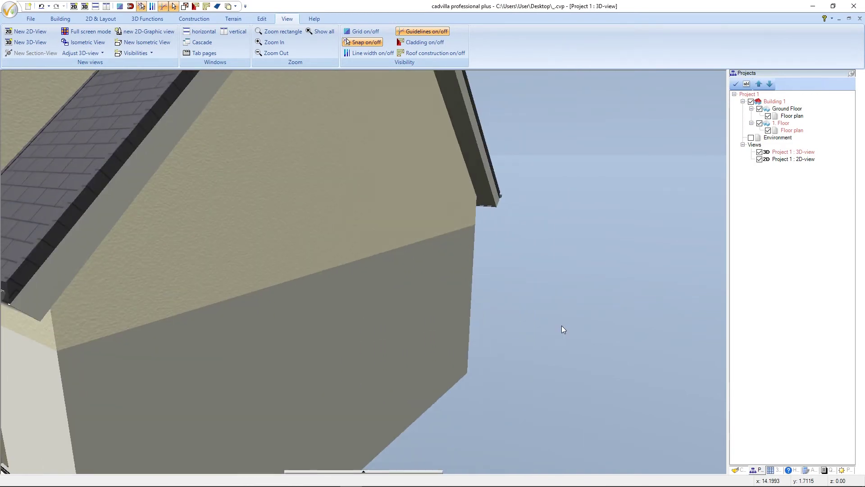
drag(552, 334, 454, 390)
drag(593, 417, 386, 412)
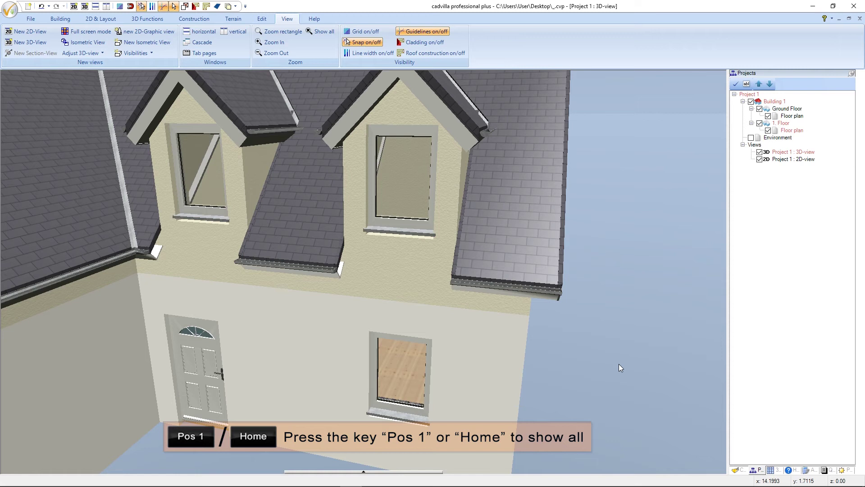
Fit the whole house into the 3D view and orbit it back to face the front gable
key(Home)
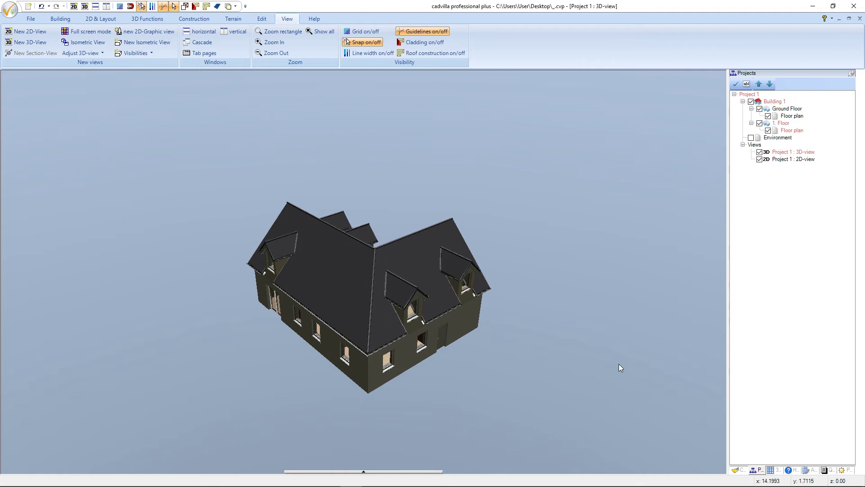
middle_drag(529, 331, 438, 320)
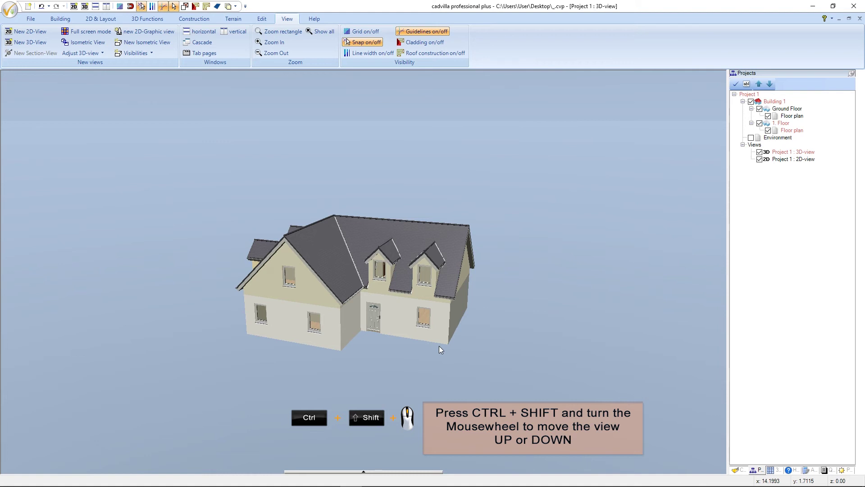
ctrl+shift+scroll(440, 350, down, 5)
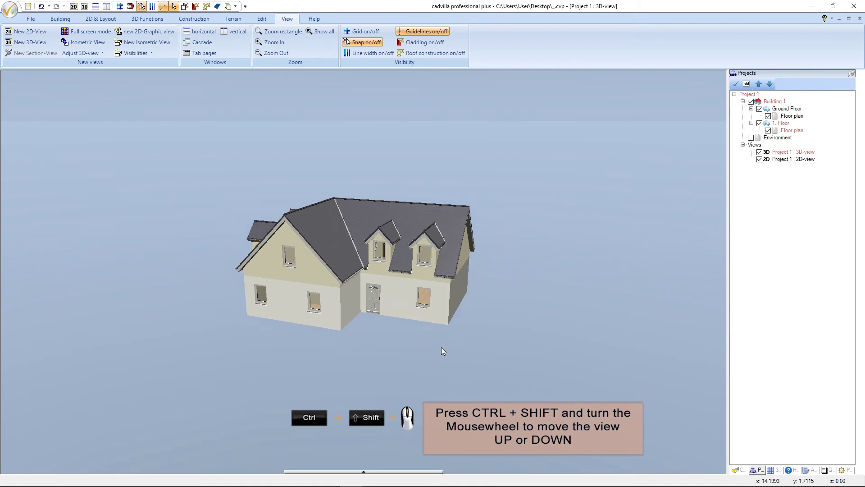
ctrl+shift+scroll(442, 351, down, 3)
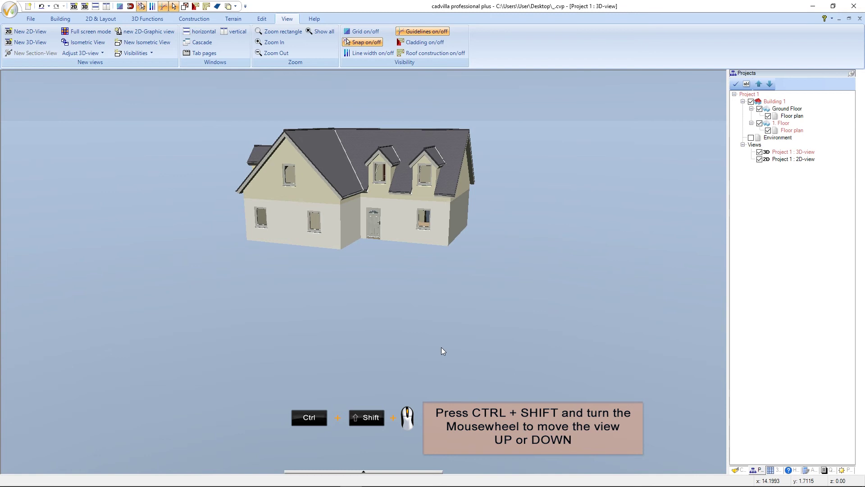
ctrl+shift+scroll(443, 351, up, 7)
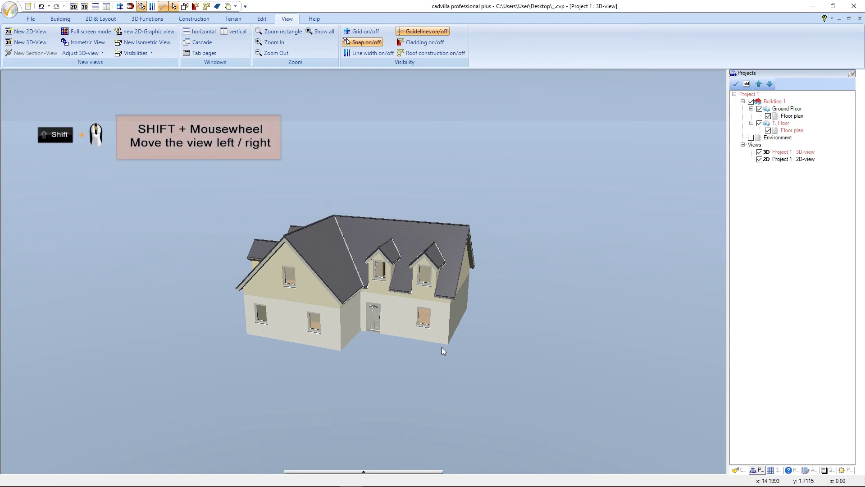
Shift the 3D view sideways back and forth until the house sits slightly further right
shift+scroll(442, 348, up, 5)
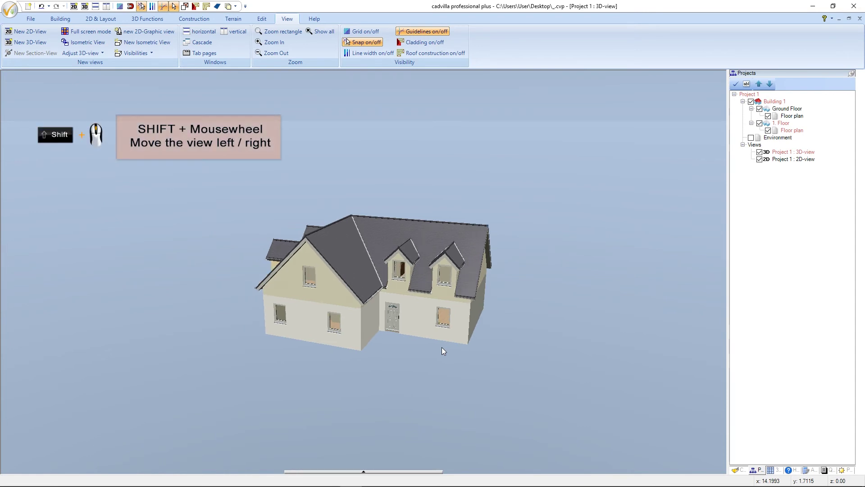
shift+scroll(442, 346, down, 6)
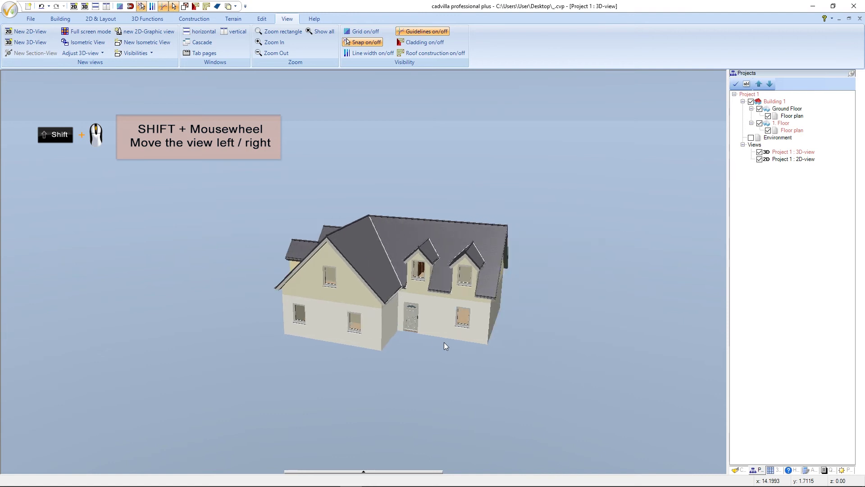
shift+scroll(443, 343, up, 5)
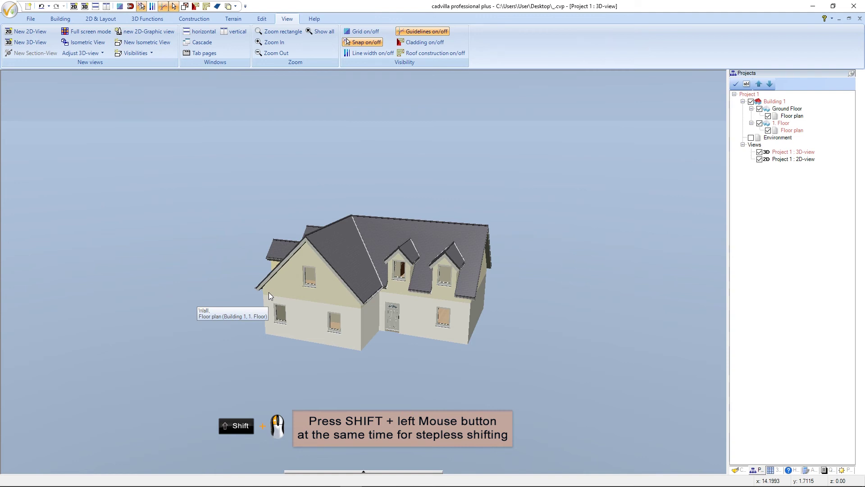
Pan the 3D view up and to the left to reposition Building 1's house
shift+drag(269, 292, 256, 278)
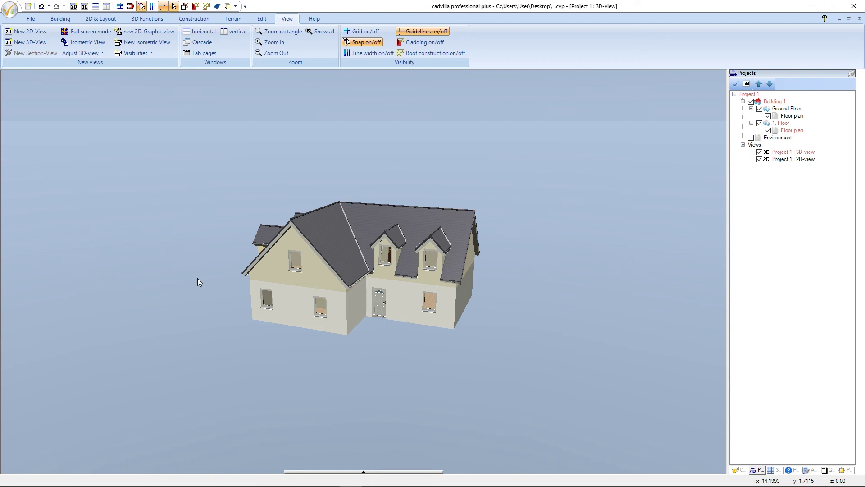
Show the navigation panel and rotate the view down two steps, then up three
click(365, 471)
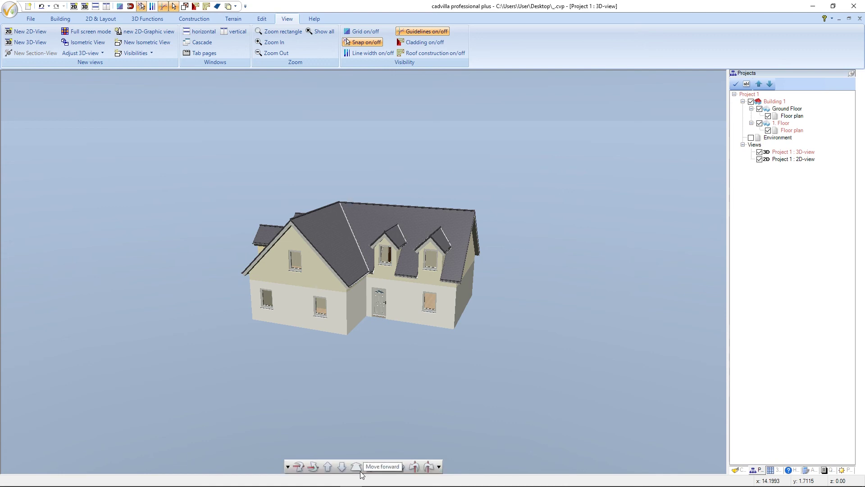
click(300, 467)
click(298, 467)
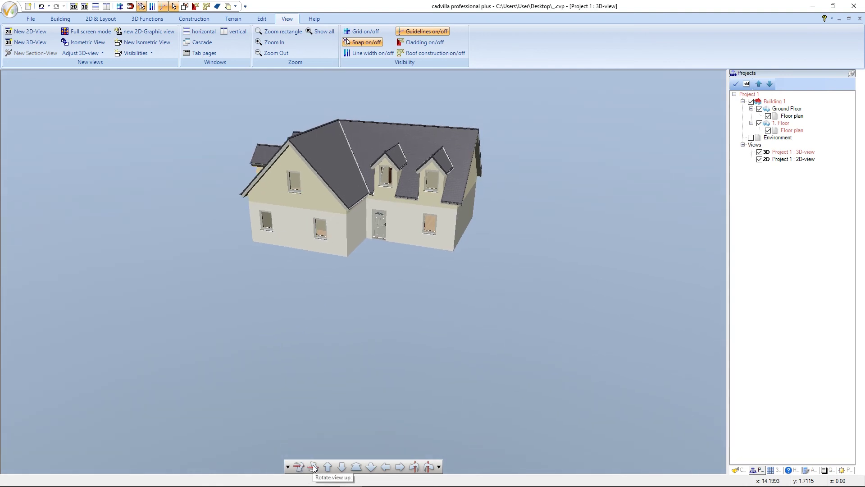
click(314, 468)
click(314, 468)
click(315, 468)
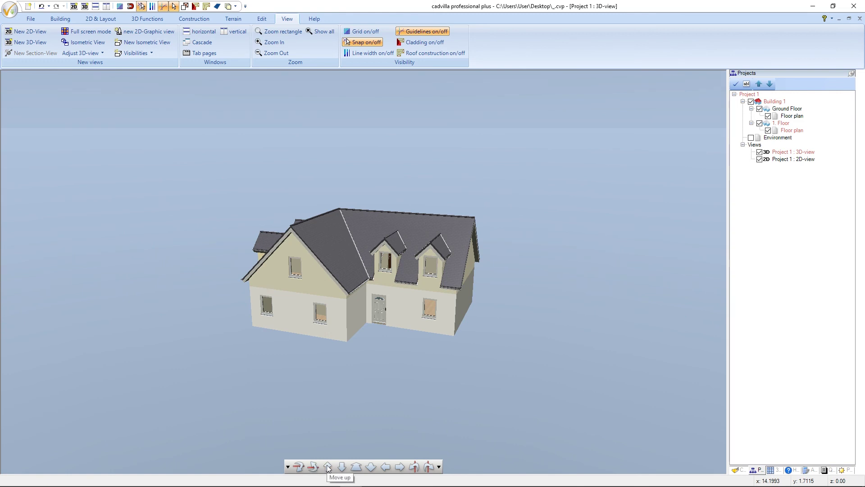
Move the view up two steps and down two, then step closer twice and back once
click(328, 467)
click(328, 468)
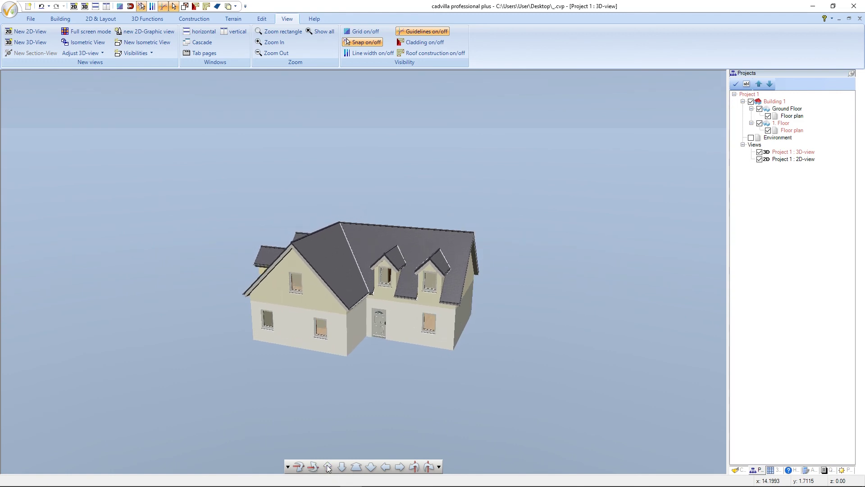
click(342, 467)
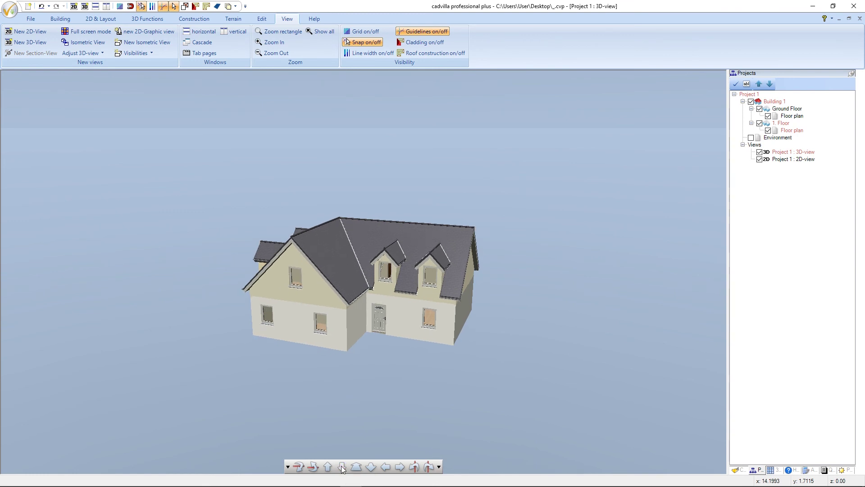
click(342, 468)
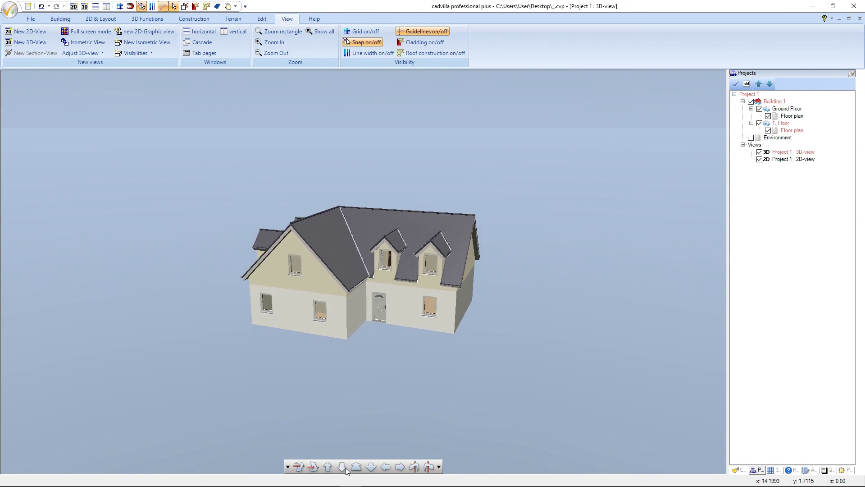
click(356, 469)
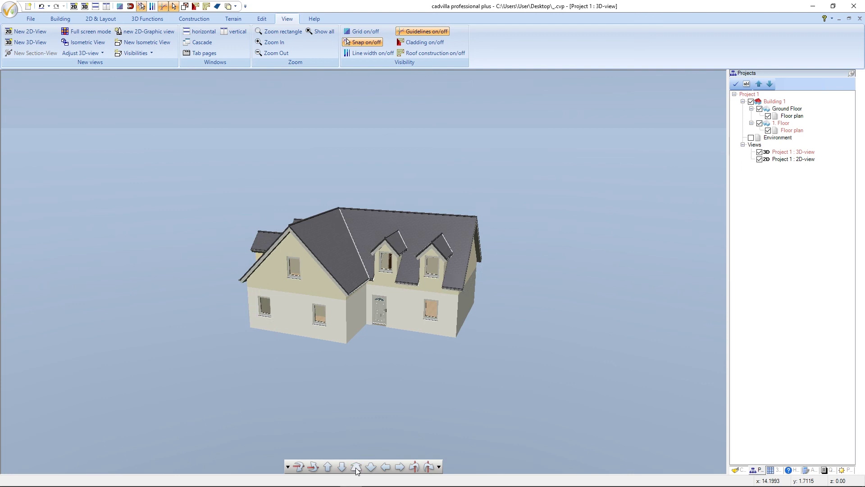
click(356, 469)
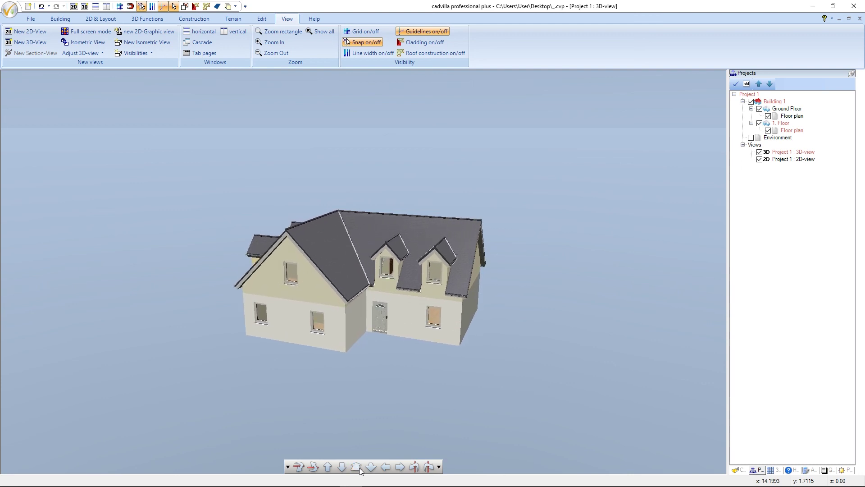
click(371, 469)
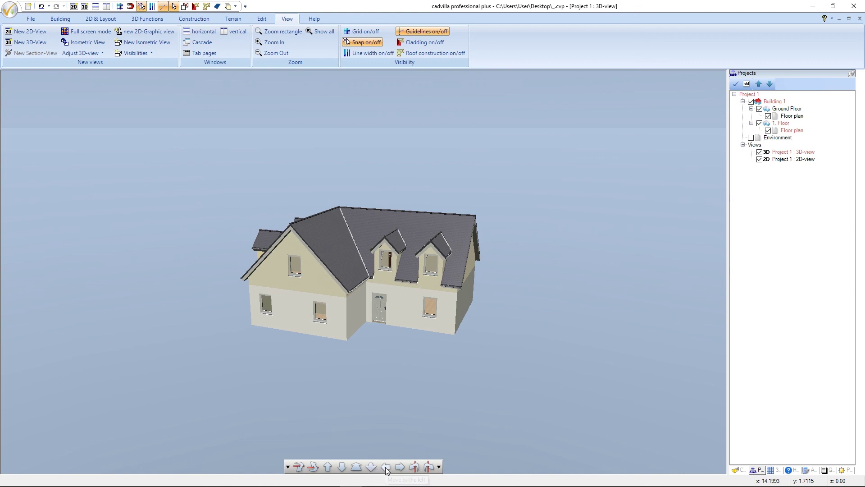
Shift the view left and right, turn it left and right, then hide the navigation panel
click(386, 468)
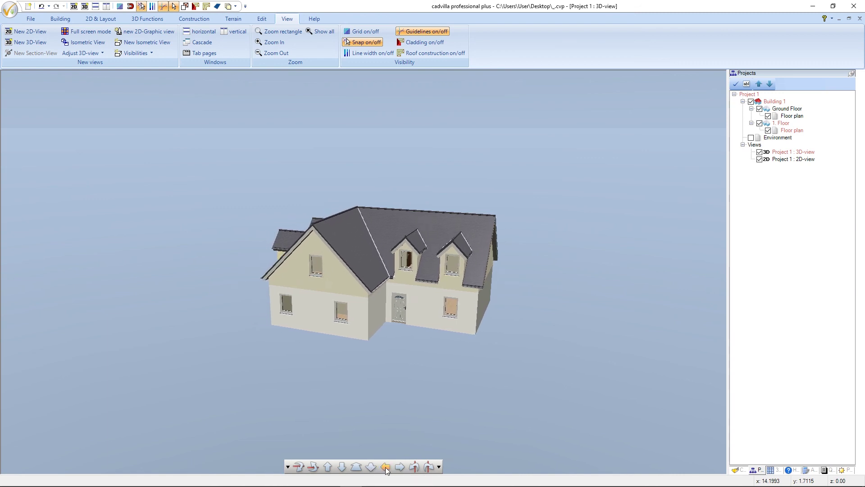
click(400, 467)
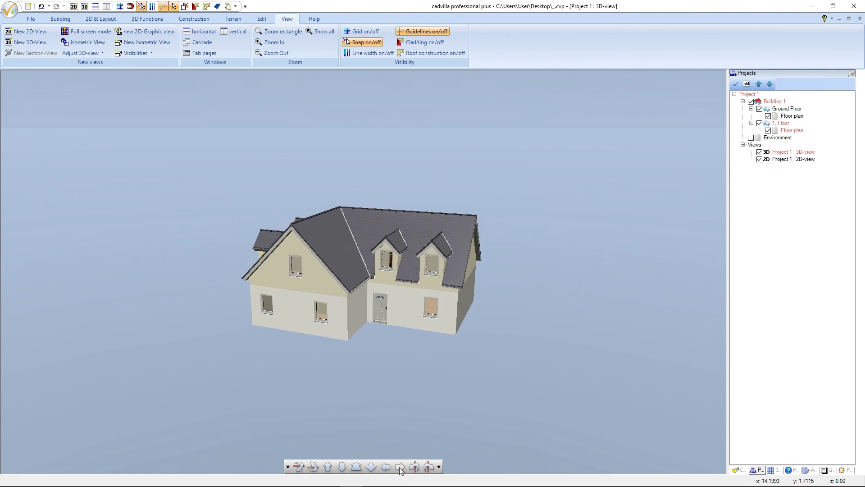
click(414, 467)
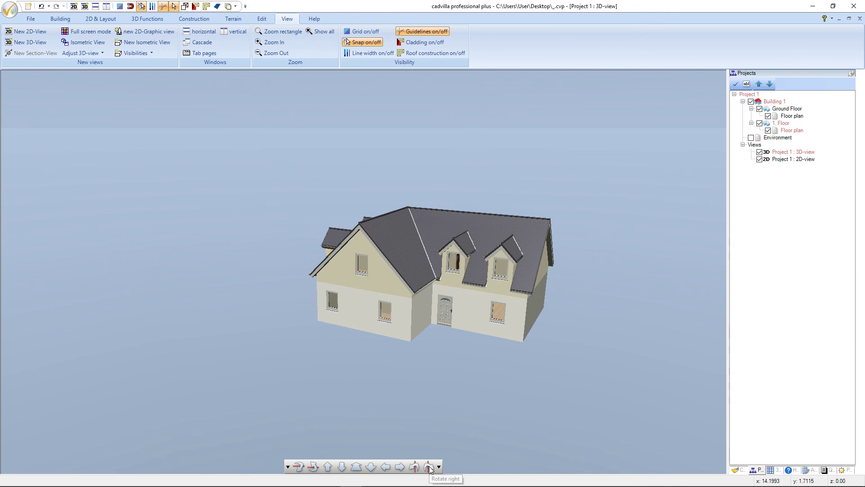
click(429, 466)
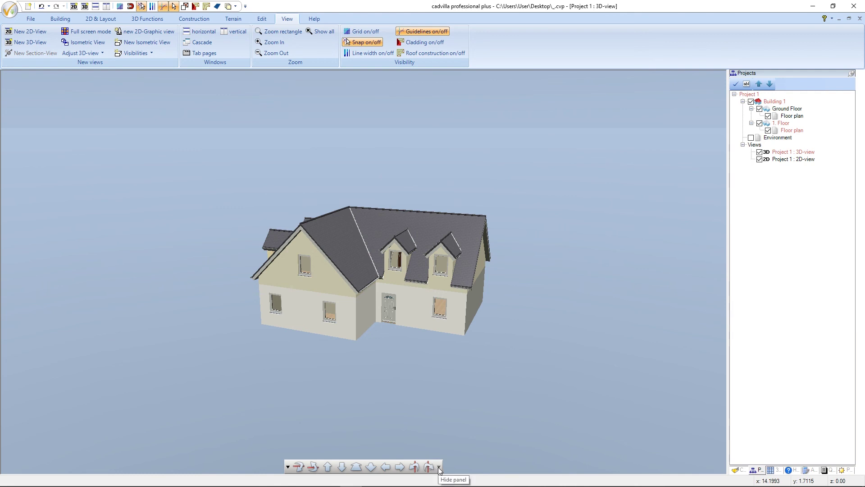
click(439, 467)
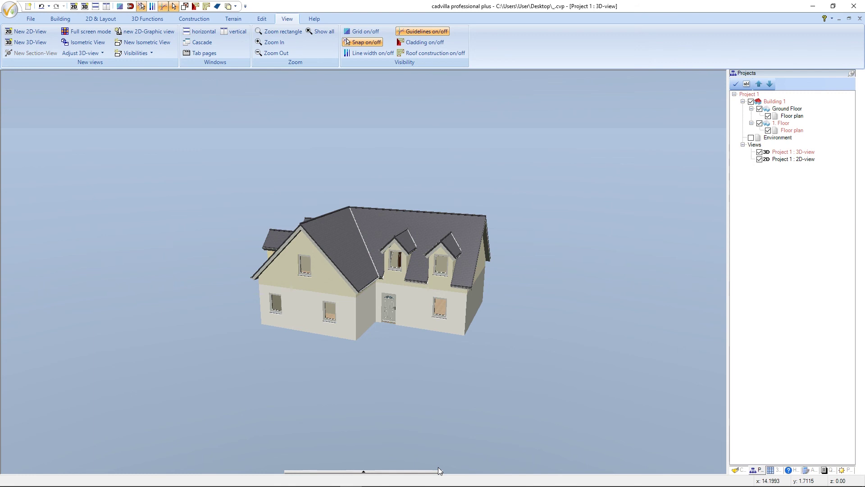